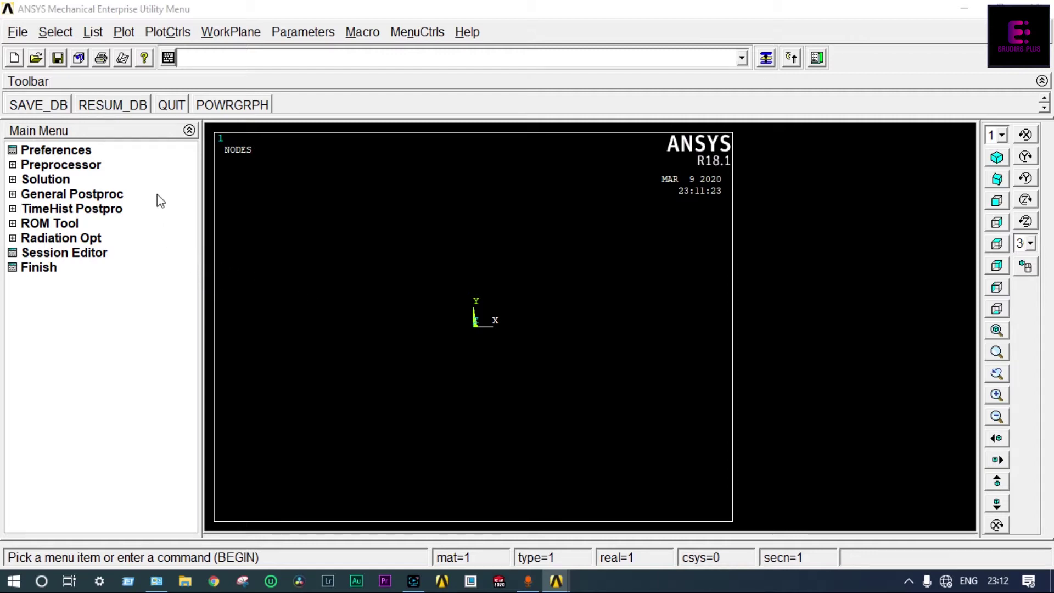
- Import the IGES file Part1.IGS from the Desktop with the default import options and default merging tolerance
{"action": "left_click", "coordinate": [18, 33]}
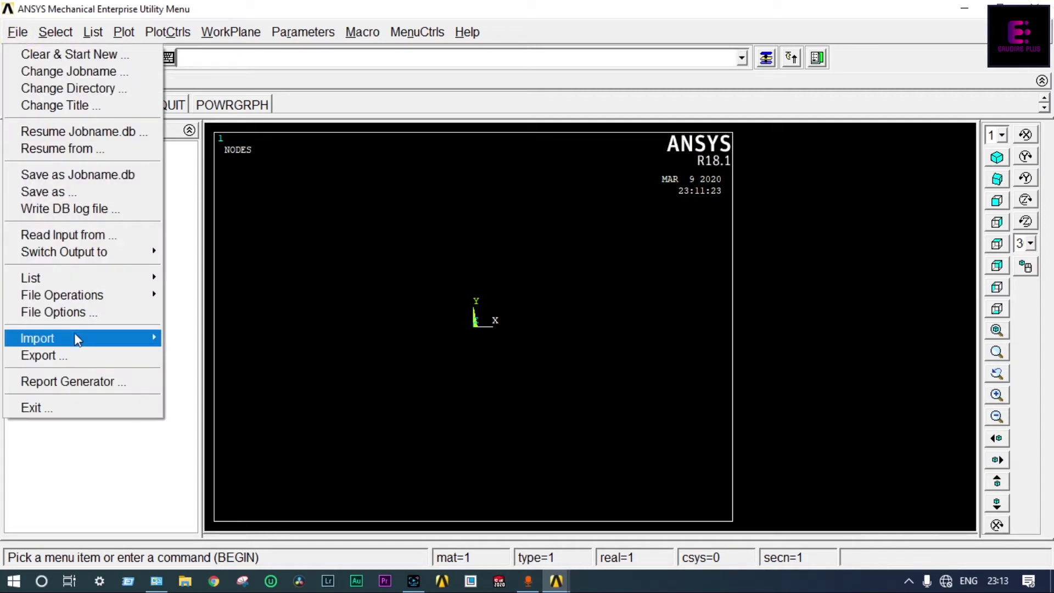
{"action": "mouse_move", "coordinate": [75, 338]}
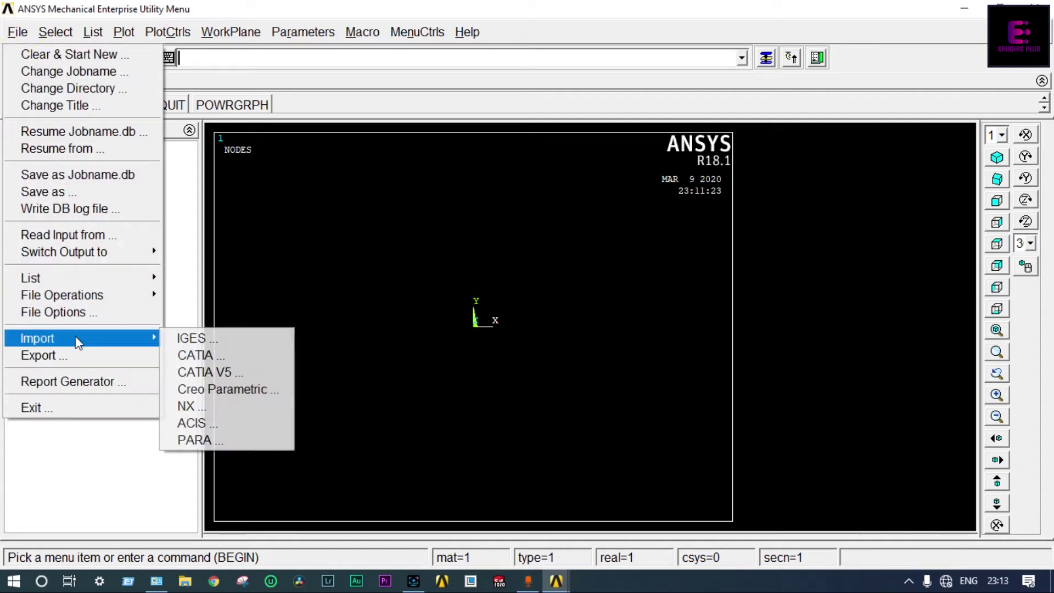
{"action": "left_click", "coordinate": [191, 341]}
{"action": "left_click", "coordinate": [426, 340]}
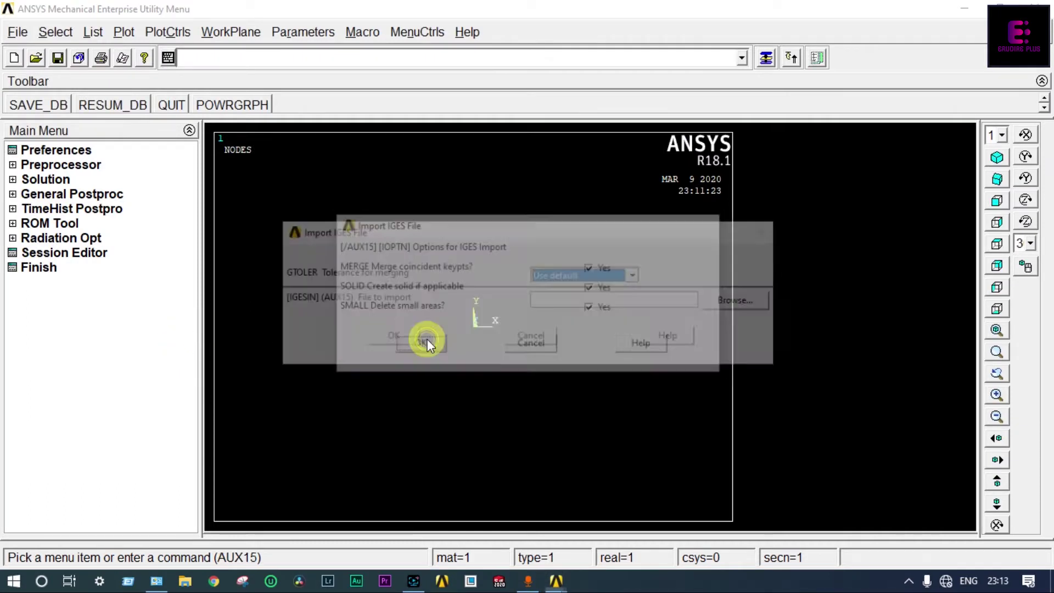
{"action": "left_click", "coordinate": [732, 302]}
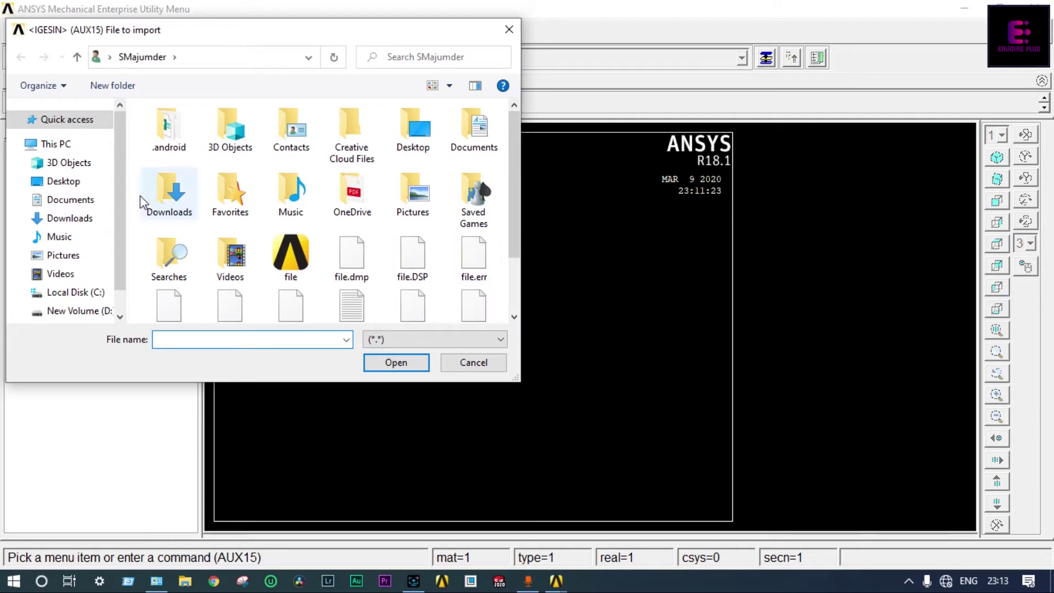
{"action": "left_click", "coordinate": [78, 181]}
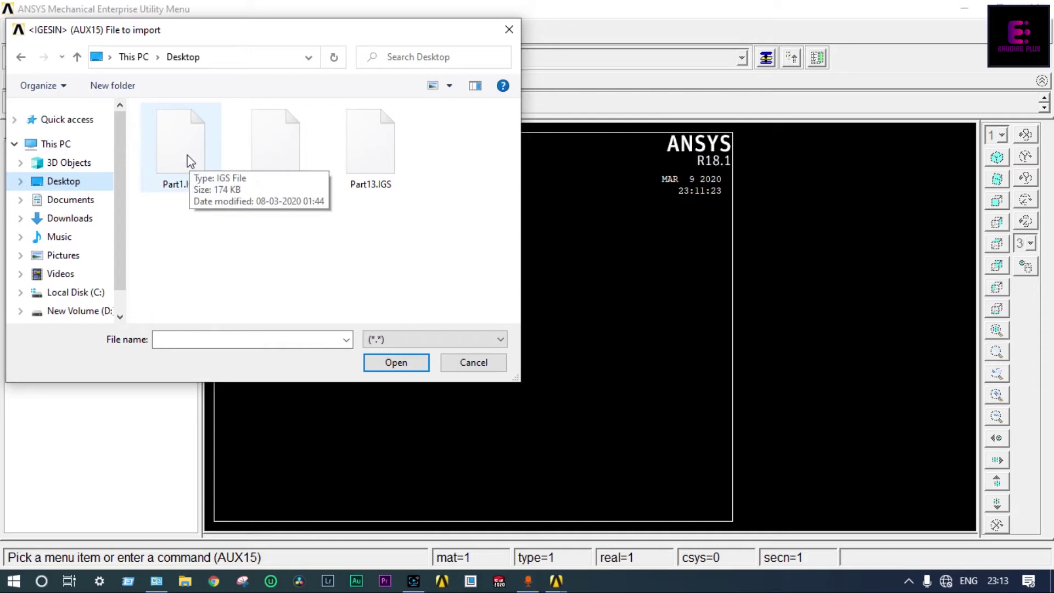
{"action": "left_click", "coordinate": [188, 158]}
{"action": "left_click", "coordinate": [396, 363]}
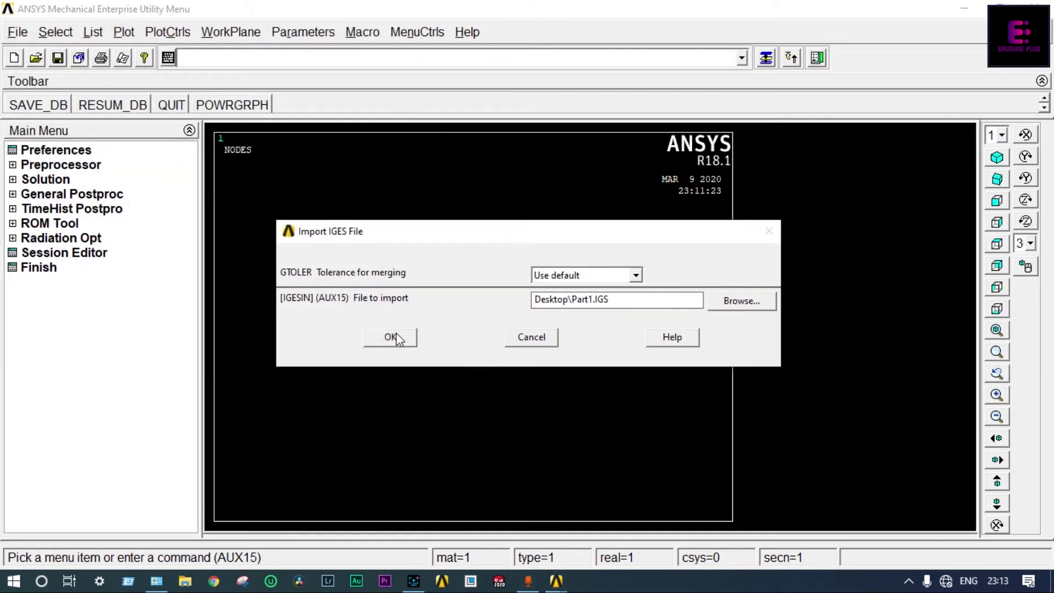
{"action": "left_click", "coordinate": [395, 336]}
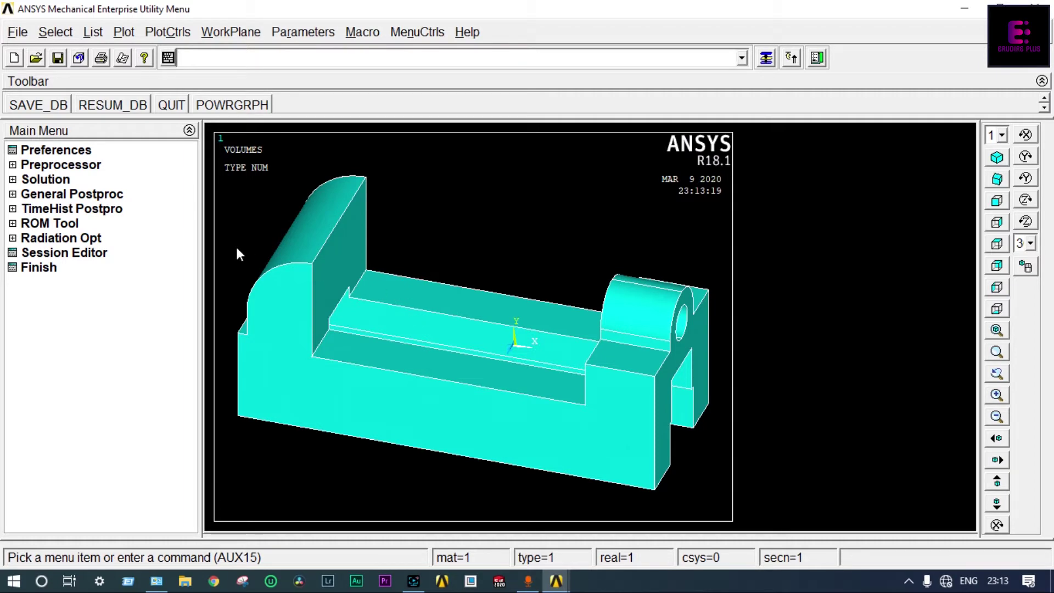
- Restrict the analysis preferences to the Structural discipline
{"action": "left_click", "coordinate": [76, 152]}
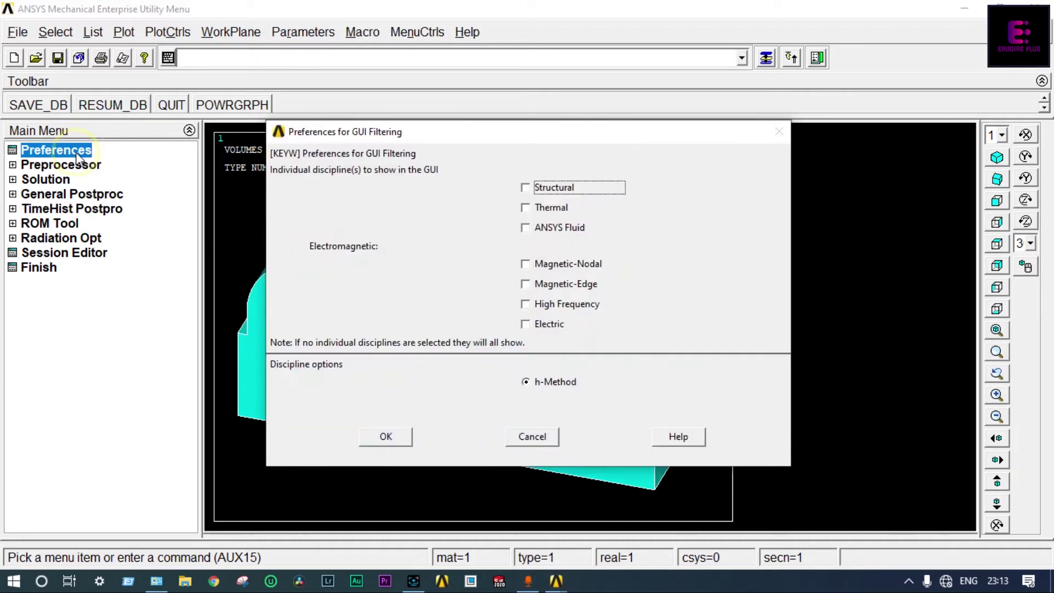
{"action": "left_click", "coordinate": [525, 187]}
{"action": "left_click", "coordinate": [397, 435]}
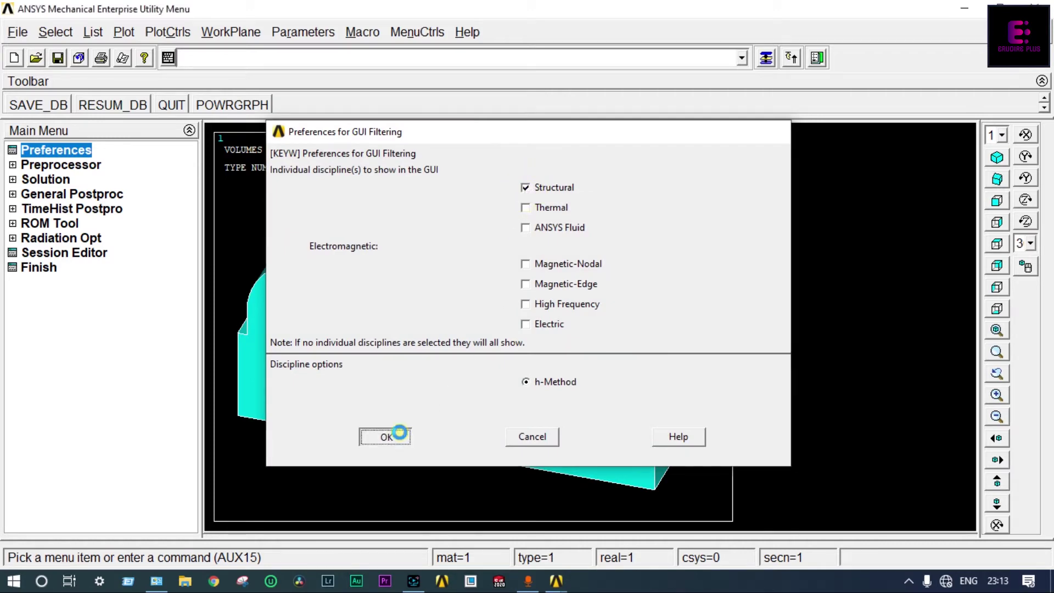
- Add the structural Solid 10node 187 element type with reference number 1
{"action": "left_click", "coordinate": [54, 164]}
{"action": "left_click", "coordinate": [58, 179]}
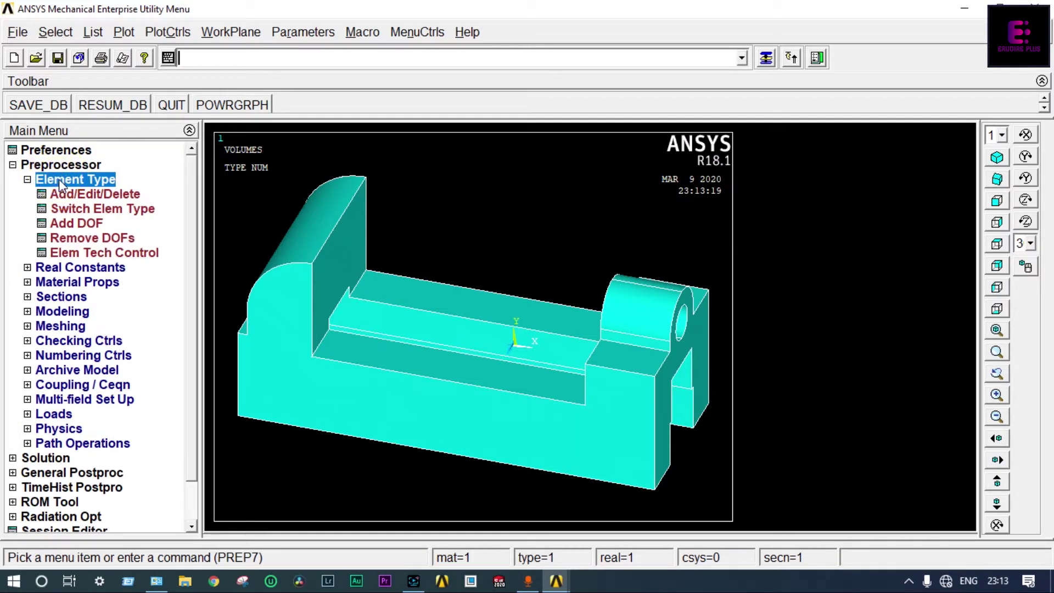
{"action": "left_click", "coordinate": [68, 194]}
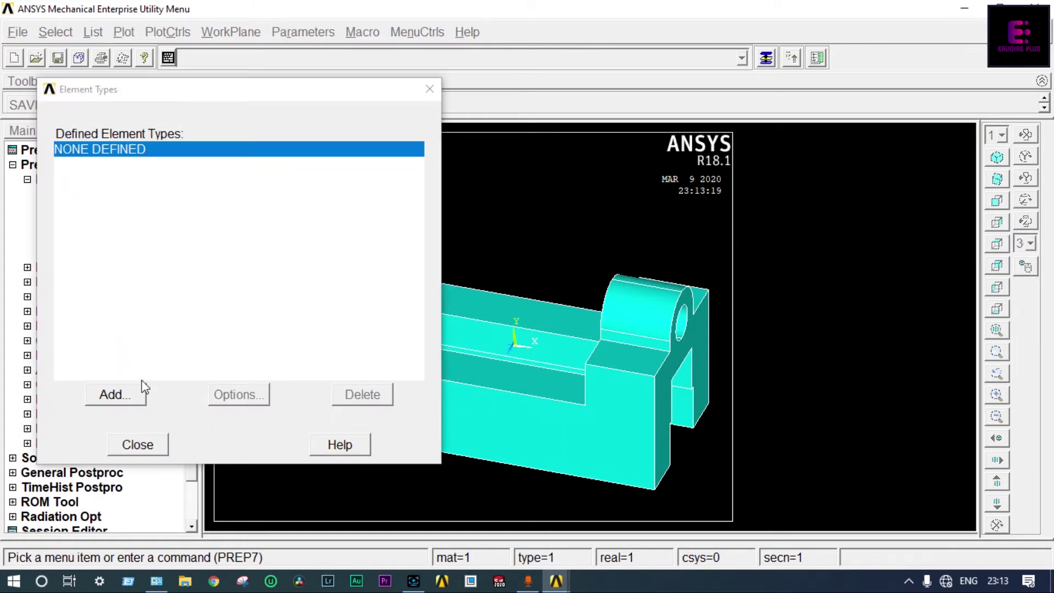
{"action": "left_click", "coordinate": [130, 394]}
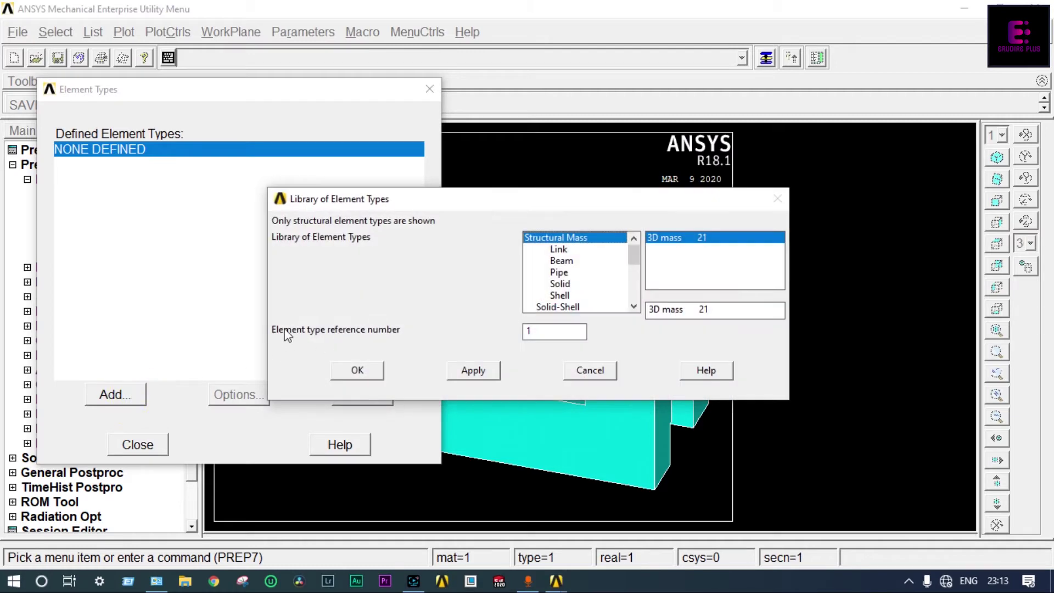
{"action": "left_click", "coordinate": [561, 284]}
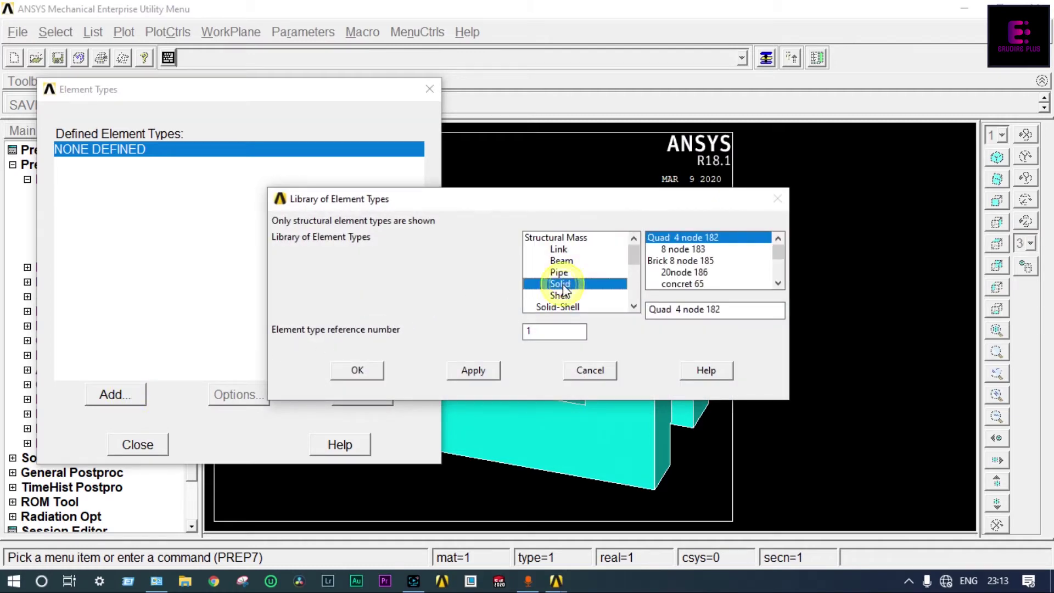
{"action": "left_click", "coordinate": [778, 283]}
{"action": "left_click", "coordinate": [778, 283]}
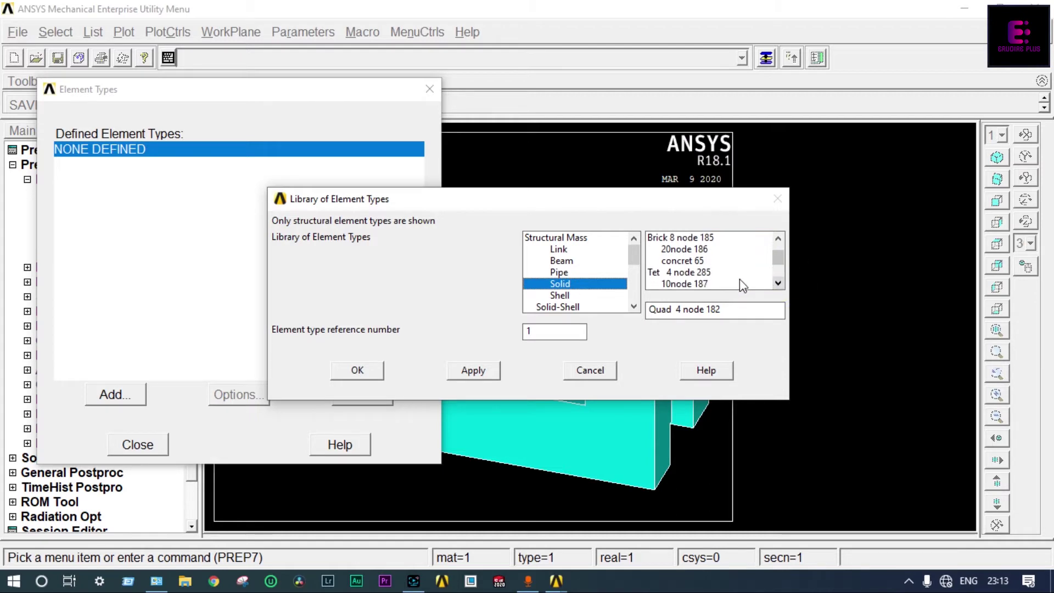
{"action": "left_click", "coordinate": [696, 284]}
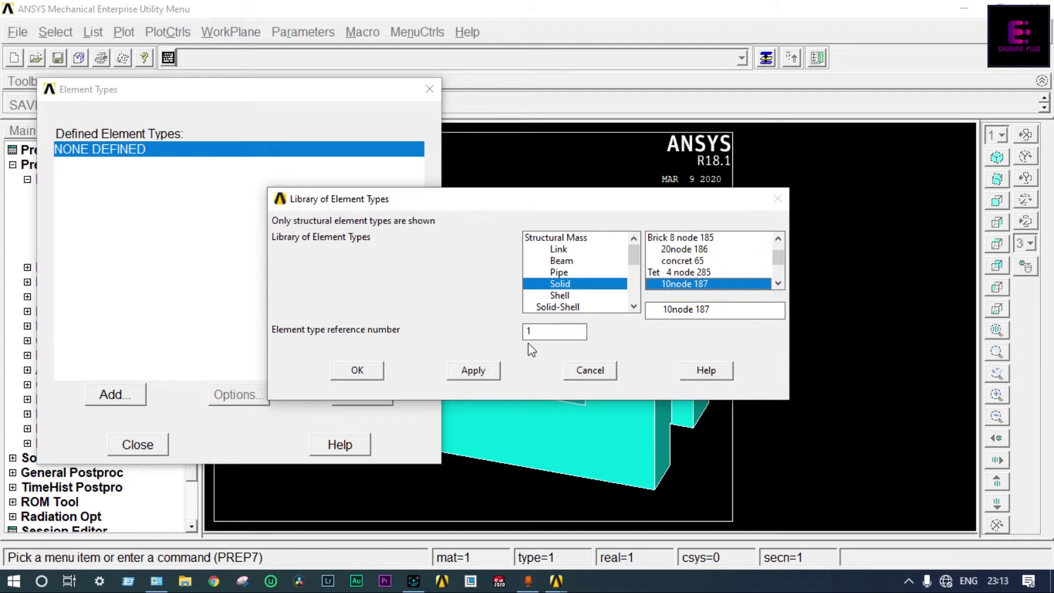
{"action": "left_click", "coordinate": [361, 370]}
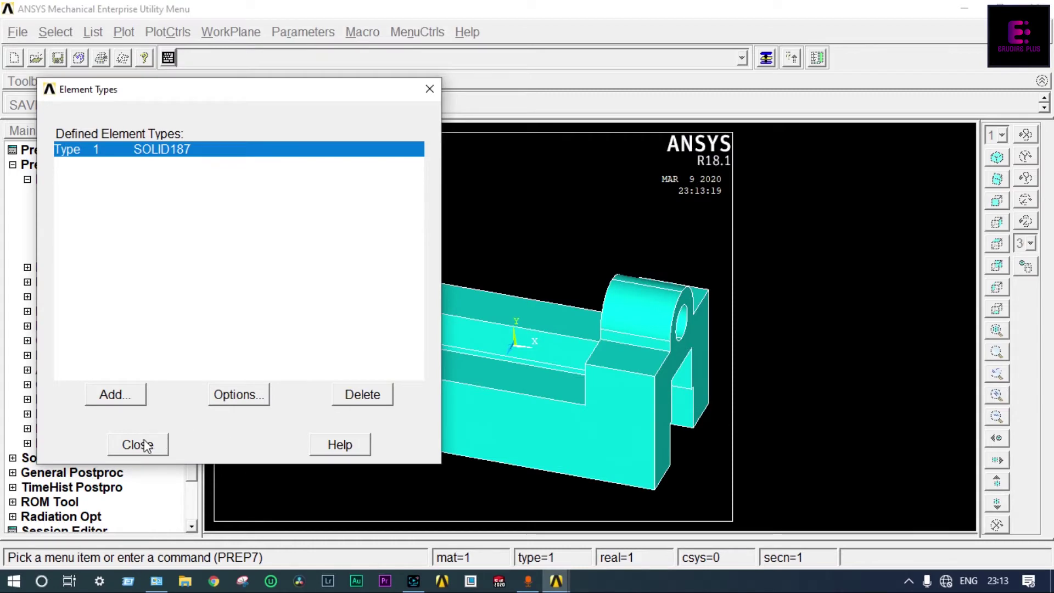
{"action": "left_click", "coordinate": [145, 445]}
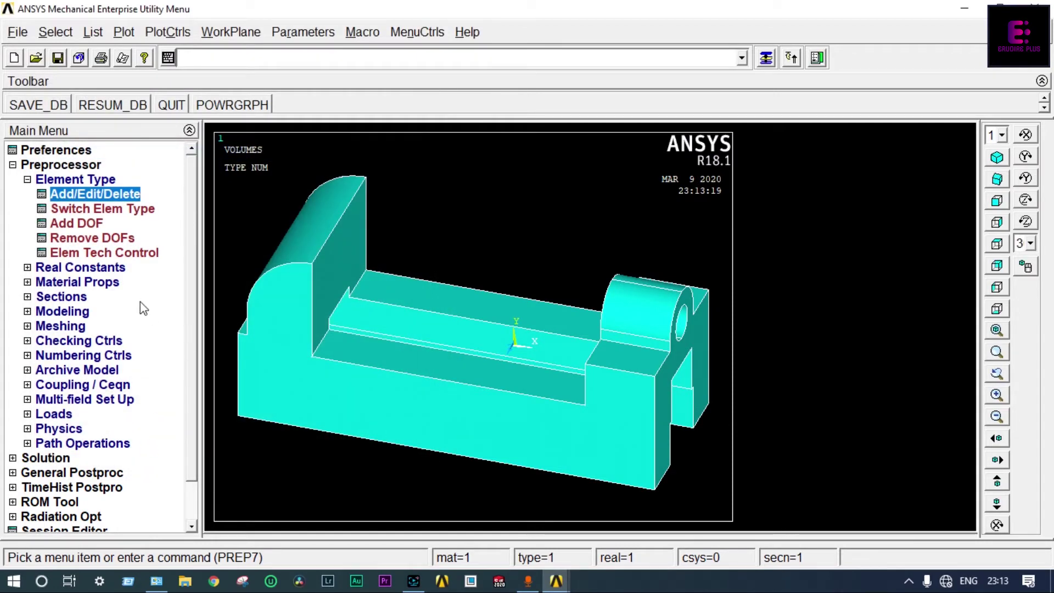
- Choose a structural linear elastic isotropic model for Material Model Number 1
{"action": "left_click", "coordinate": [105, 282]}
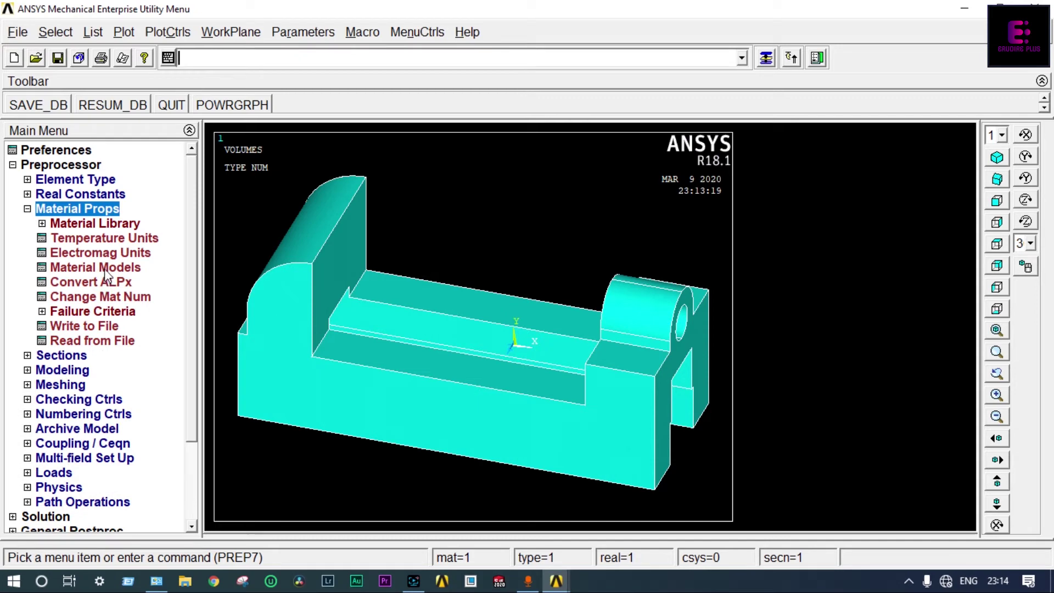
{"action": "left_click", "coordinate": [107, 270]}
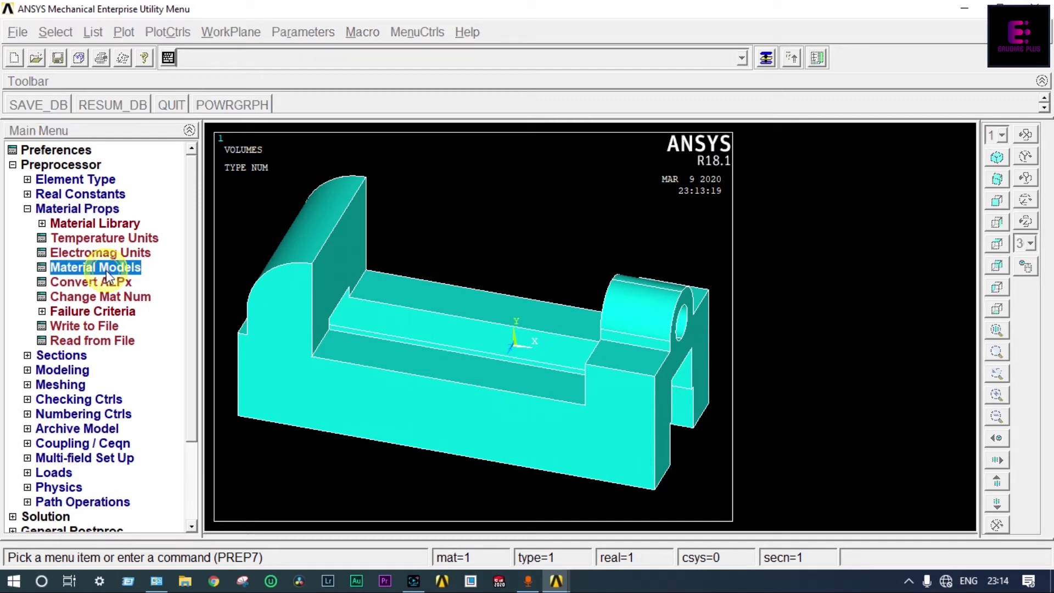
{"action": "double_click", "coordinate": [554, 263]}
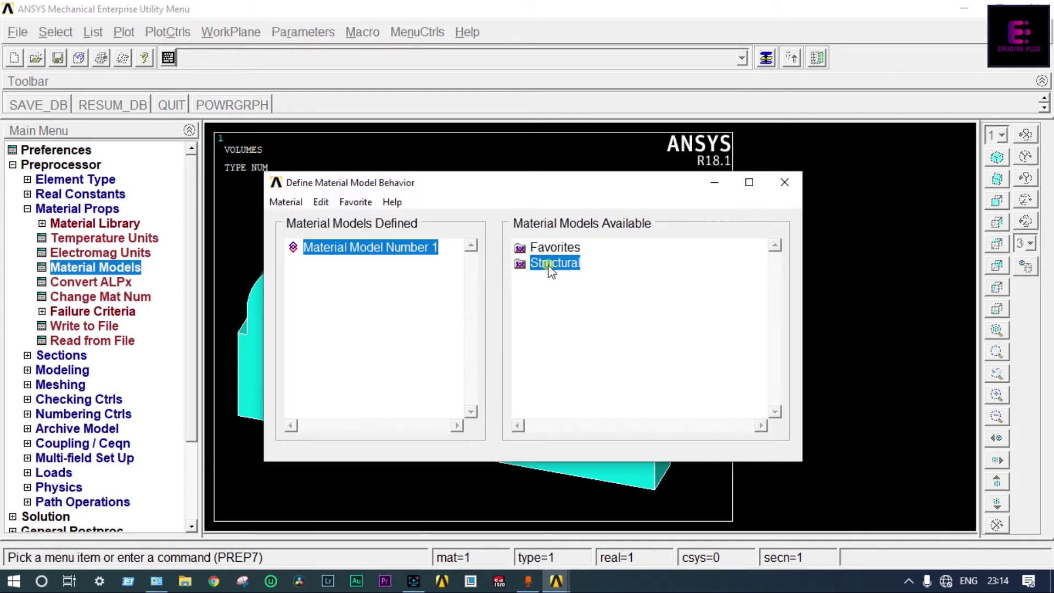
{"action": "double_click", "coordinate": [569, 278]}
{"action": "double_click", "coordinate": [595, 295]}
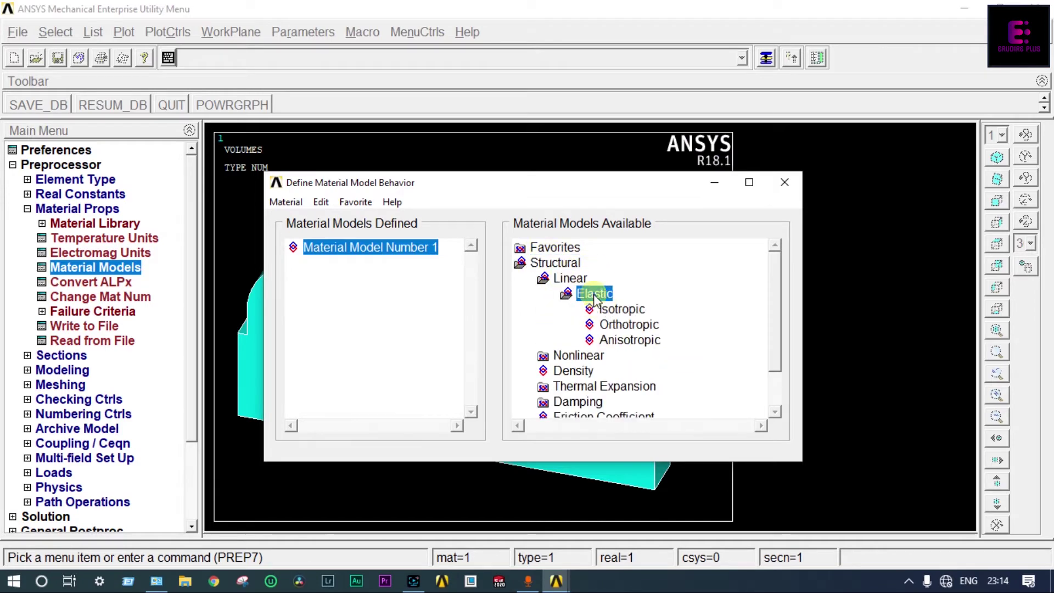
{"action": "double_click", "coordinate": [611, 308]}
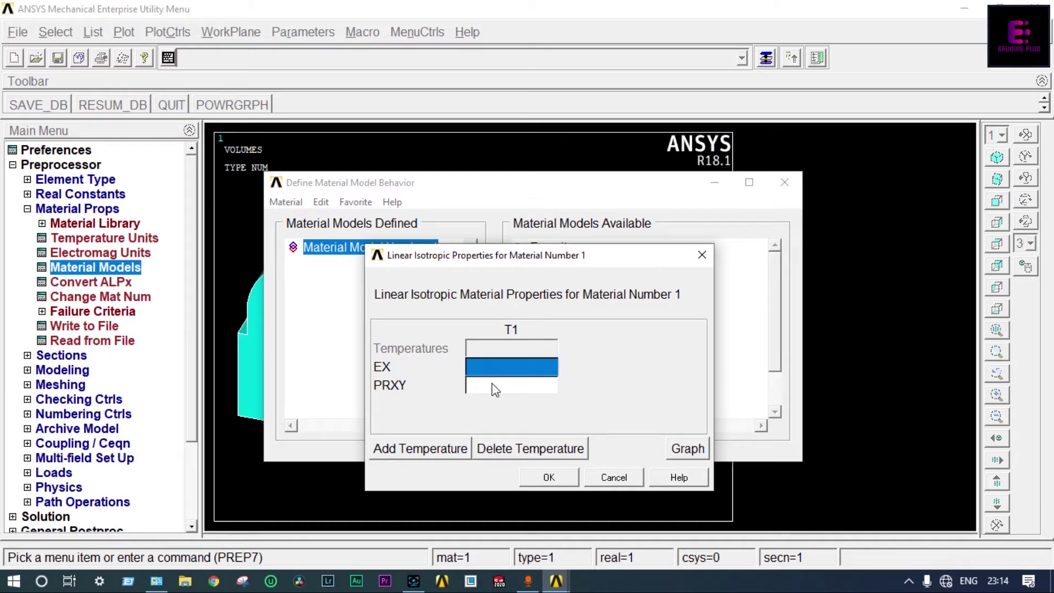
- Set the isotropic material's EX to 2e5 and PRXY to 0.3, and finish the material definition
{"action": "left_click", "coordinate": [494, 387]}
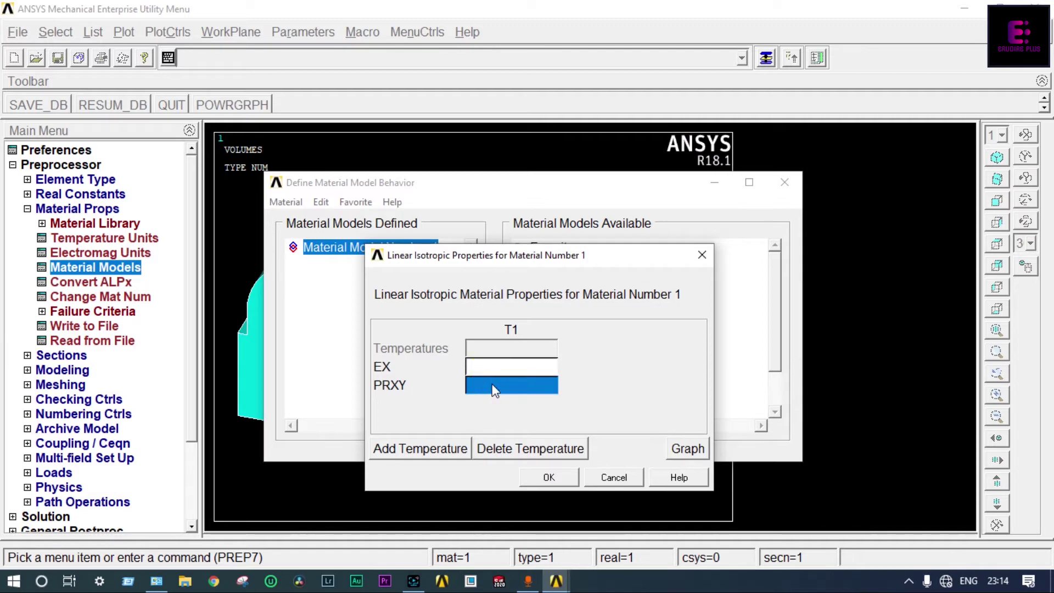
{"action": "left_click", "coordinate": [488, 368]}
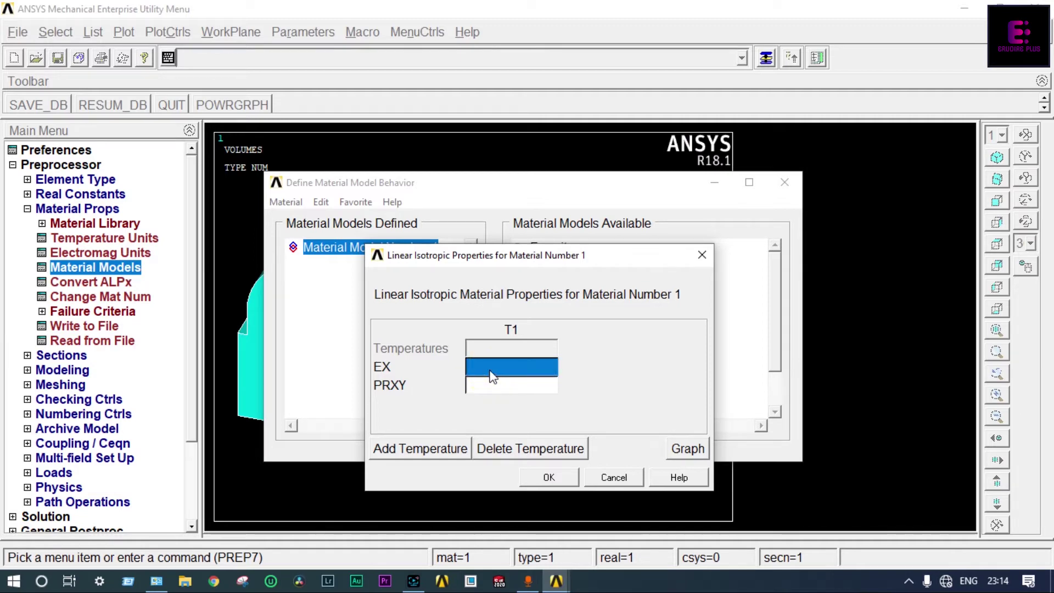
{"action": "type", "text": "22"}
{"action": "key", "text": "BackSpace"}
{"action": "type", "text": "e5"}
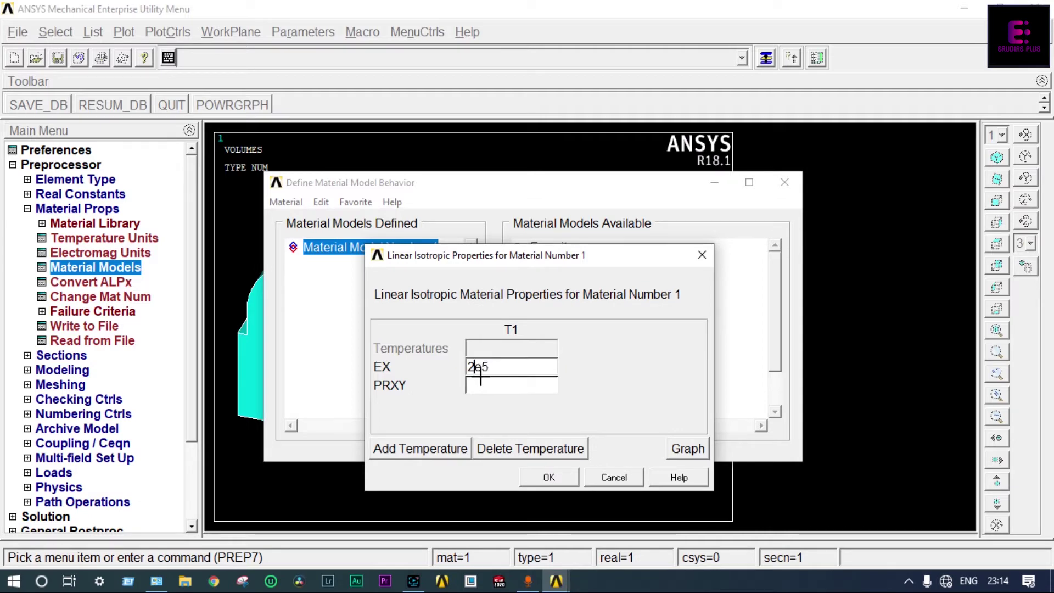
{"action": "left_click", "coordinate": [480, 387]}
{"action": "type", "text": "0"}
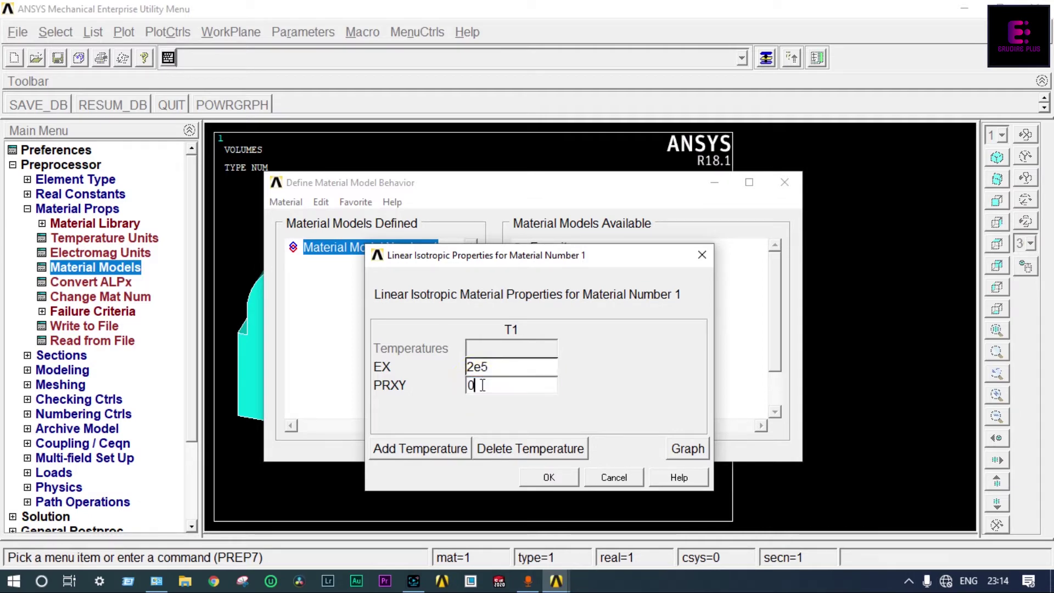
{"action": "type", "text": ".3"}
{"action": "left_click", "coordinate": [546, 476]}
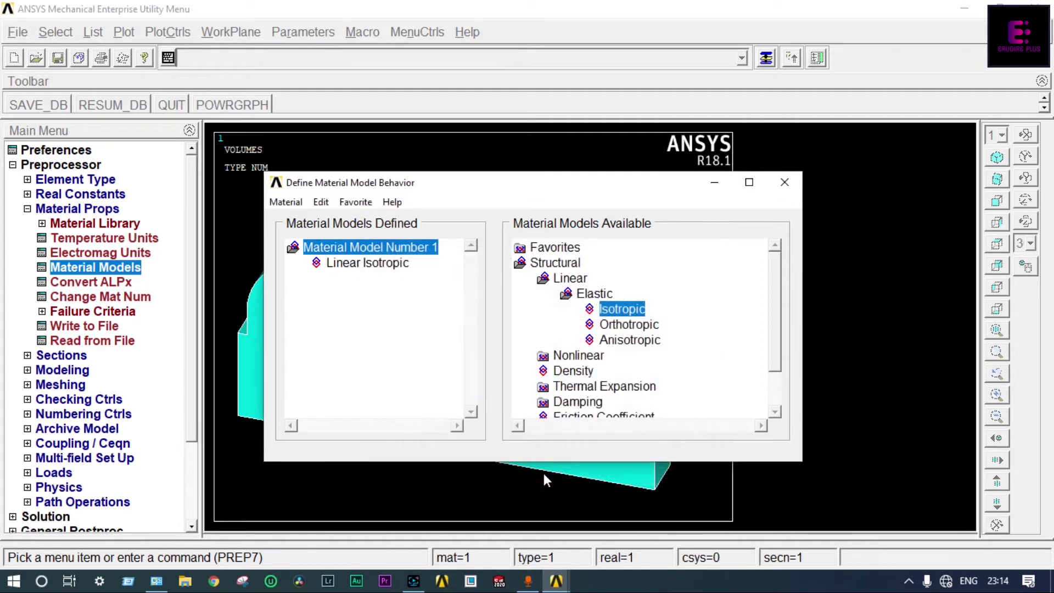
{"action": "left_click", "coordinate": [785, 181]}
- Mesh the part's volume with free tetrahedral elements, using Smart Size at level 2
{"action": "left_click", "coordinate": [69, 387]}
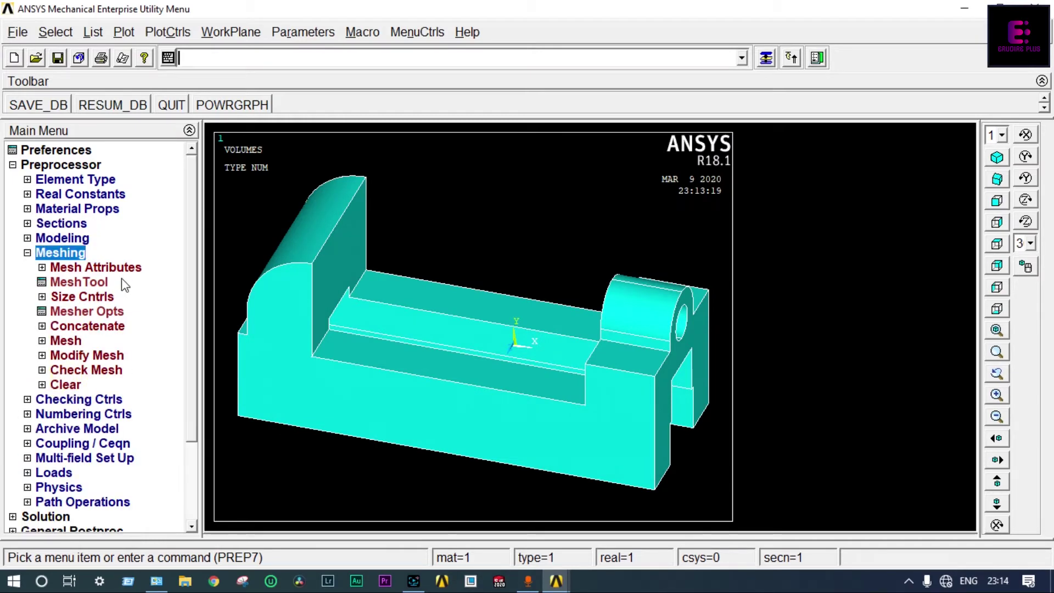
{"action": "left_click", "coordinate": [94, 285]}
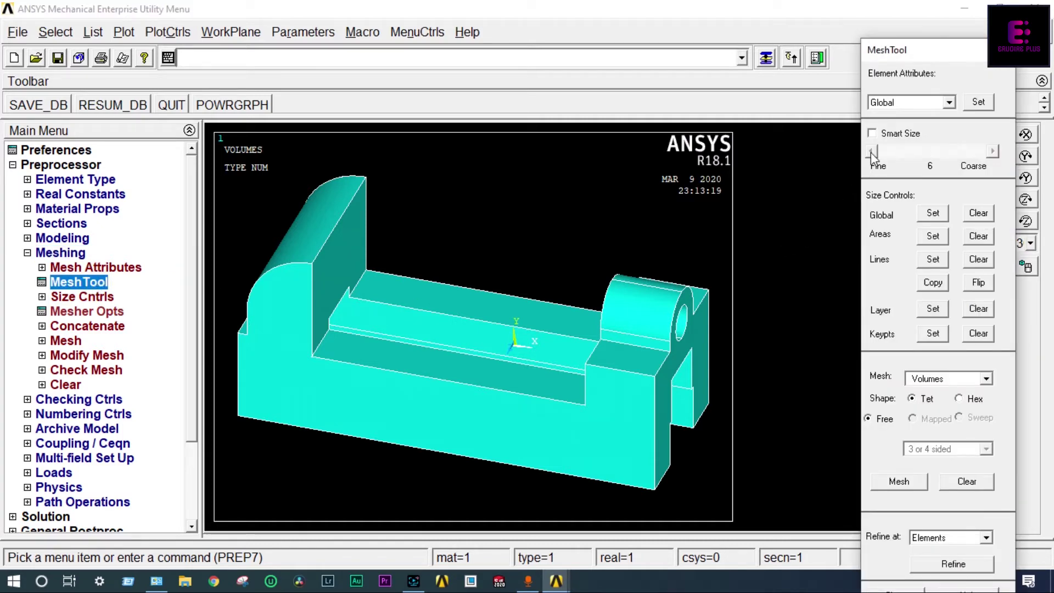
{"action": "left_click", "coordinate": [877, 133]}
{"action": "left_click_drag", "start_coordinate": [940, 158], "coordinate": [899, 167]}
{"action": "left_click", "coordinate": [904, 482]}
{"action": "left_click_drag", "start_coordinate": [41, 272], "coordinate": [55, 176]}
{"action": "left_click", "coordinate": [58, 491]}
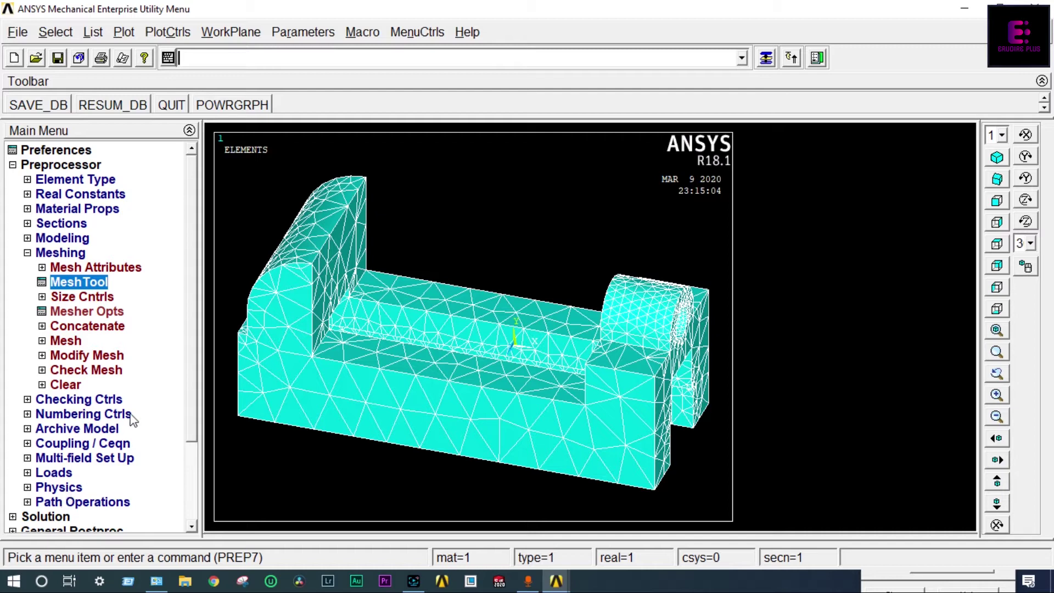
- Refine the mesh at all elements twice, each time with refinement level 1 (Minimal)
{"action": "left_click", "coordinate": [77, 356]}
{"action": "left_click", "coordinate": [89, 370]}
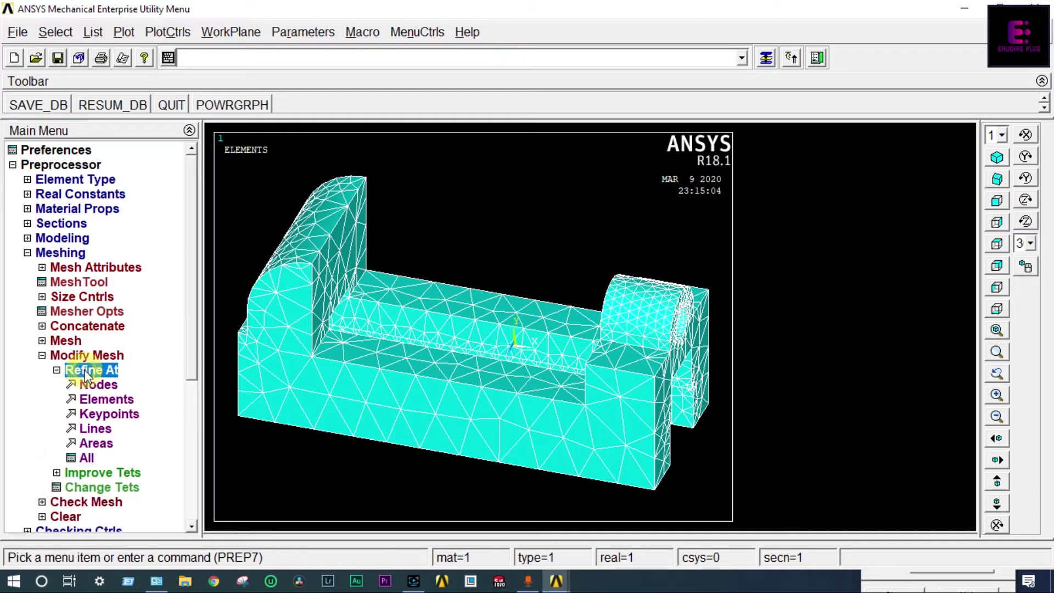
{"action": "left_click", "coordinate": [87, 457]}
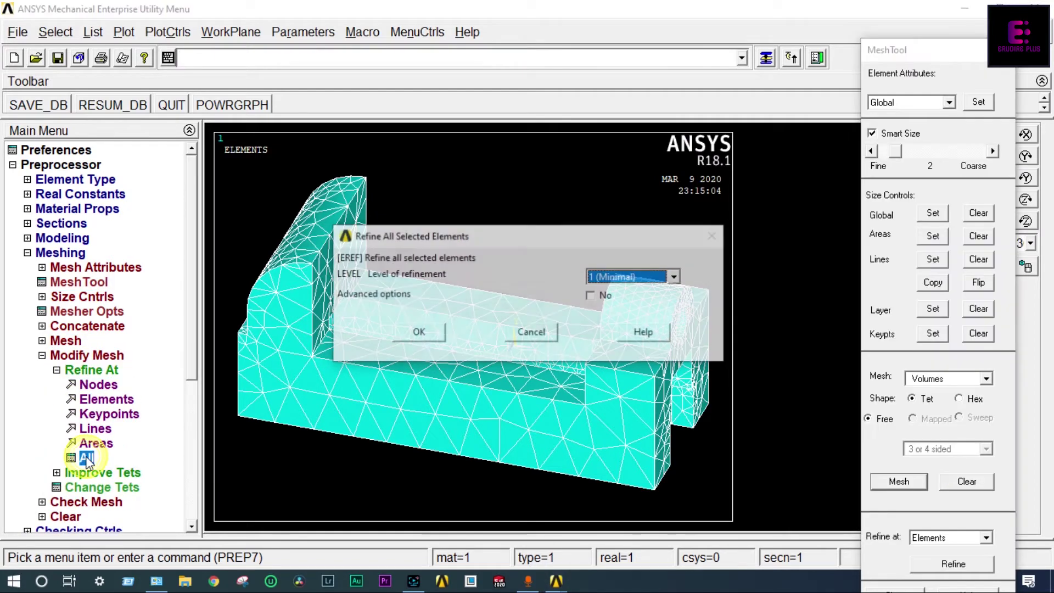
{"action": "left_click", "coordinate": [417, 330]}
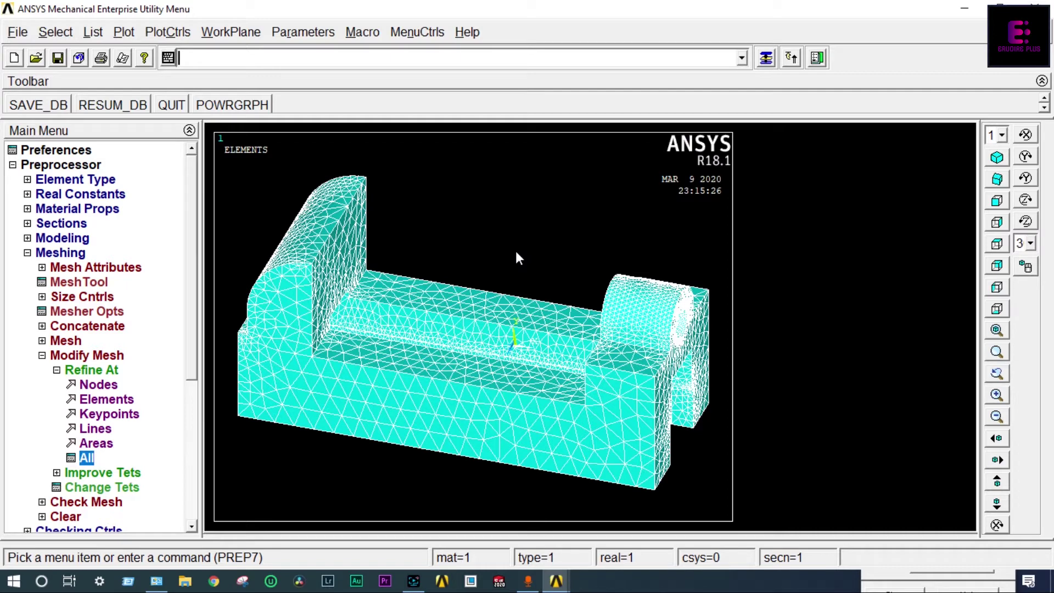
{"action": "left_click", "coordinate": [87, 458]}
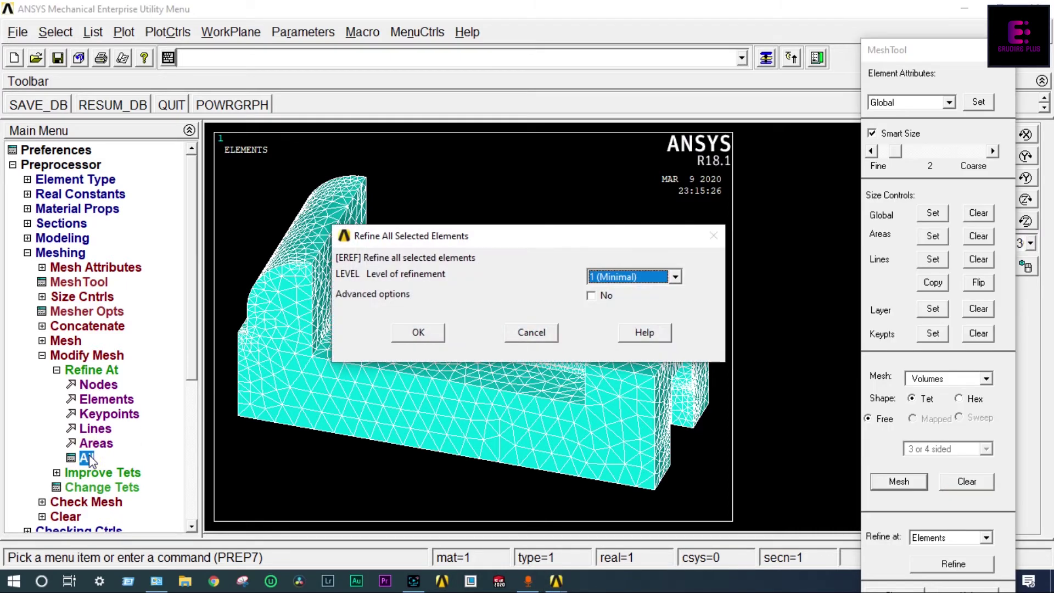
{"action": "left_click", "coordinate": [417, 333]}
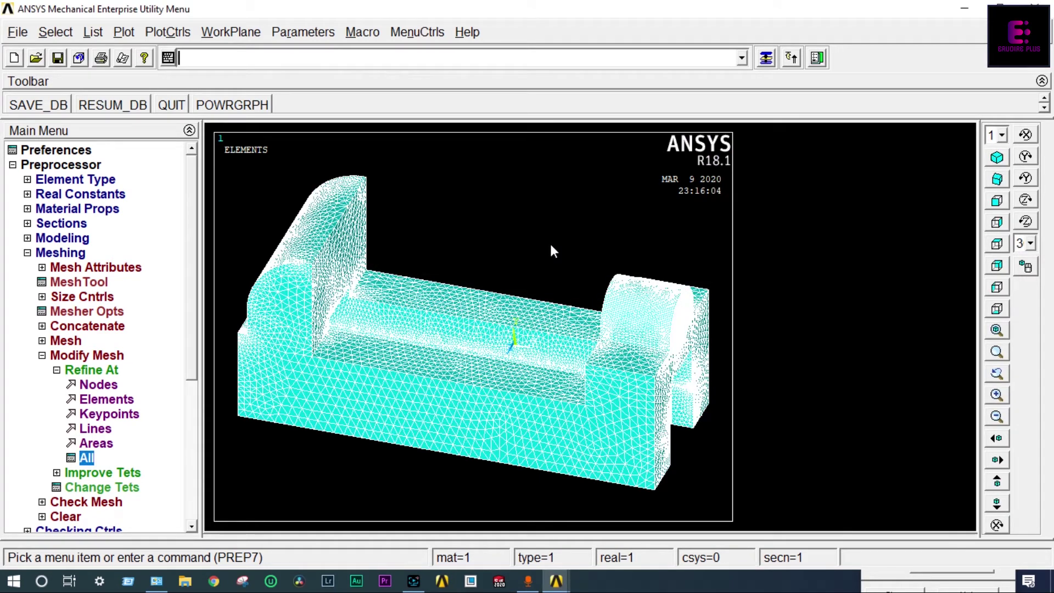
- Set the new analysis type to Static for the meshed part
{"action": "left_click", "coordinate": [42, 355]}
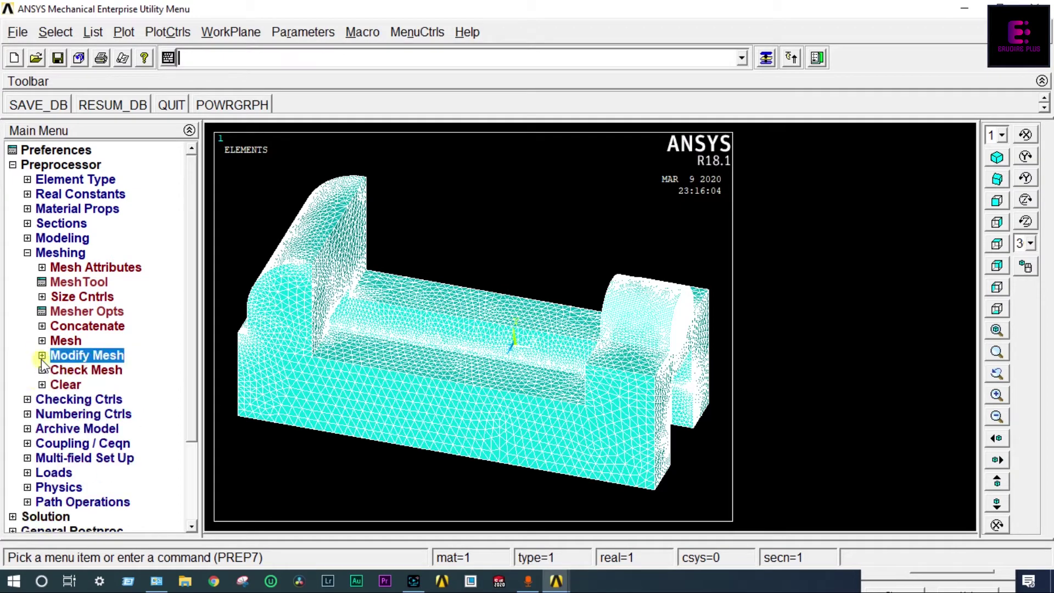
{"action": "left_click", "coordinate": [27, 254]}
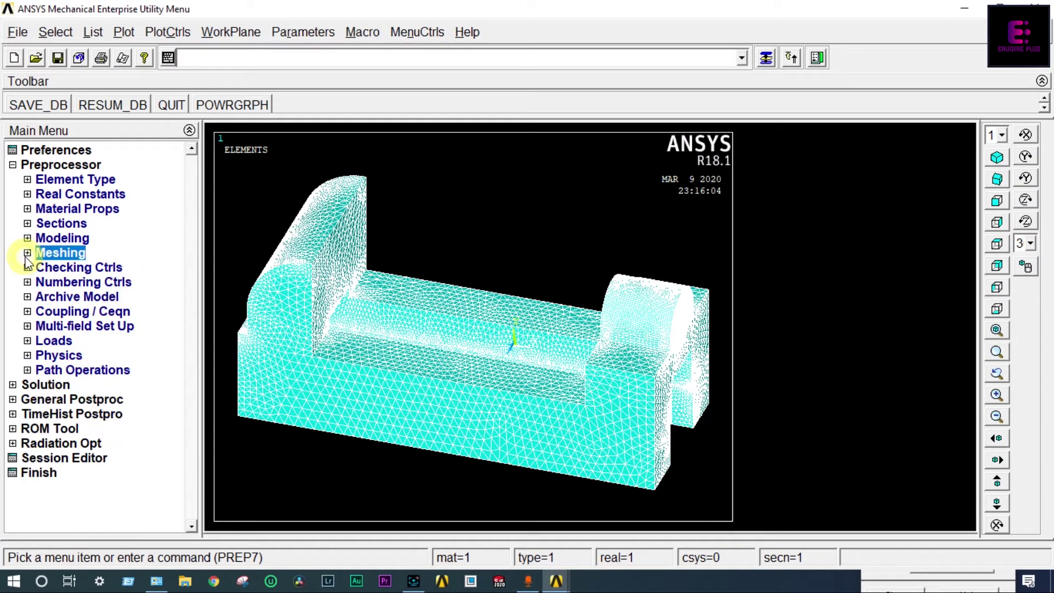
{"action": "left_click", "coordinate": [57, 339]}
{"action": "left_click", "coordinate": [74, 356]}
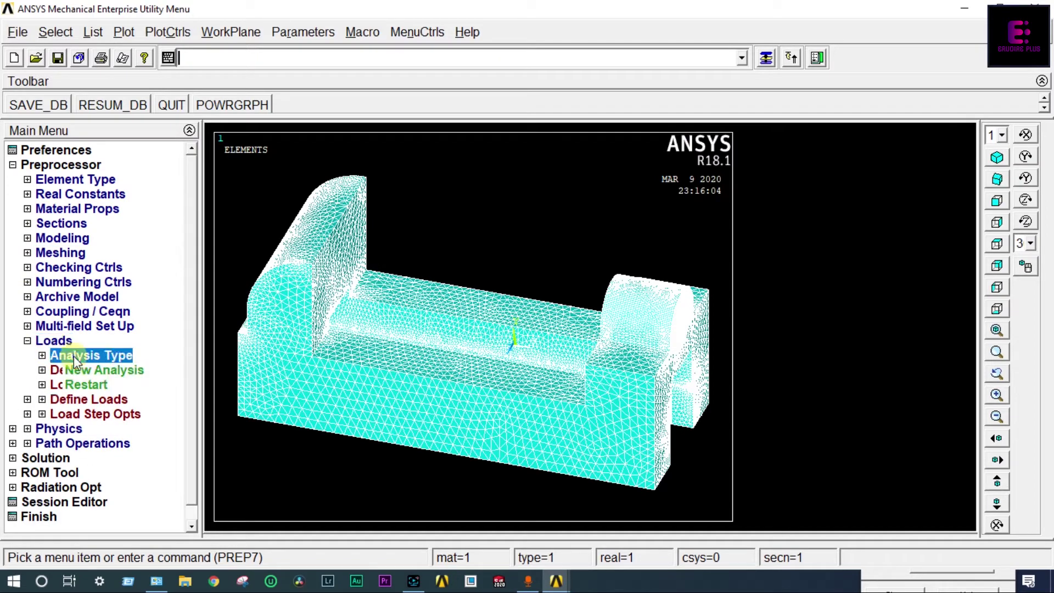
{"action": "left_click", "coordinate": [93, 371]}
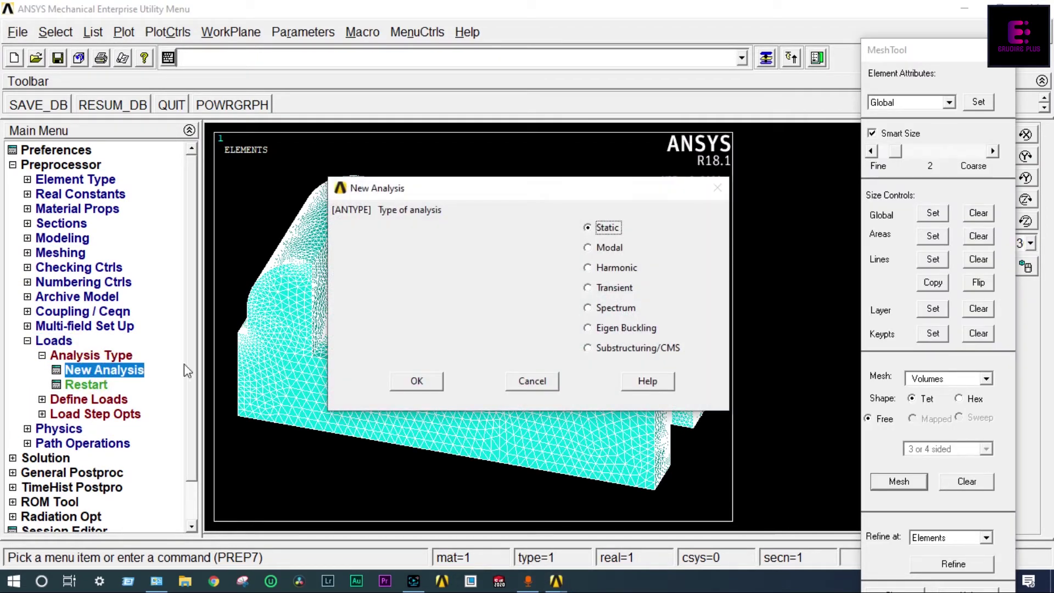
{"action": "left_click", "coordinate": [415, 380]}
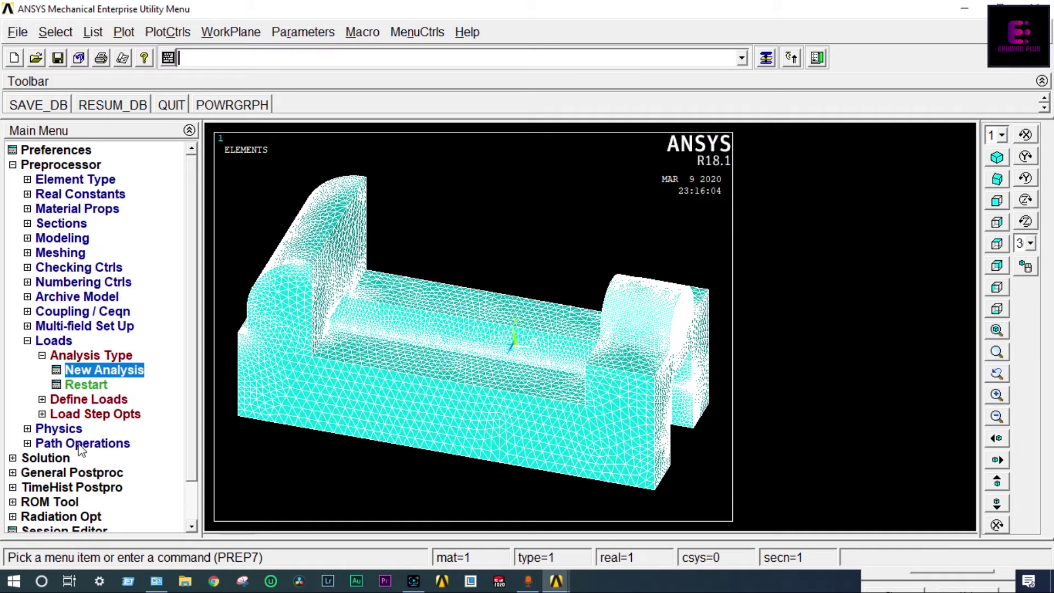
- Constrain all degrees of freedom (All DOF) on the two long bottom faces of the base with a structural displacement on areas
{"action": "left_click", "coordinate": [87, 400]}
{"action": "left_click", "coordinate": [86, 401]}
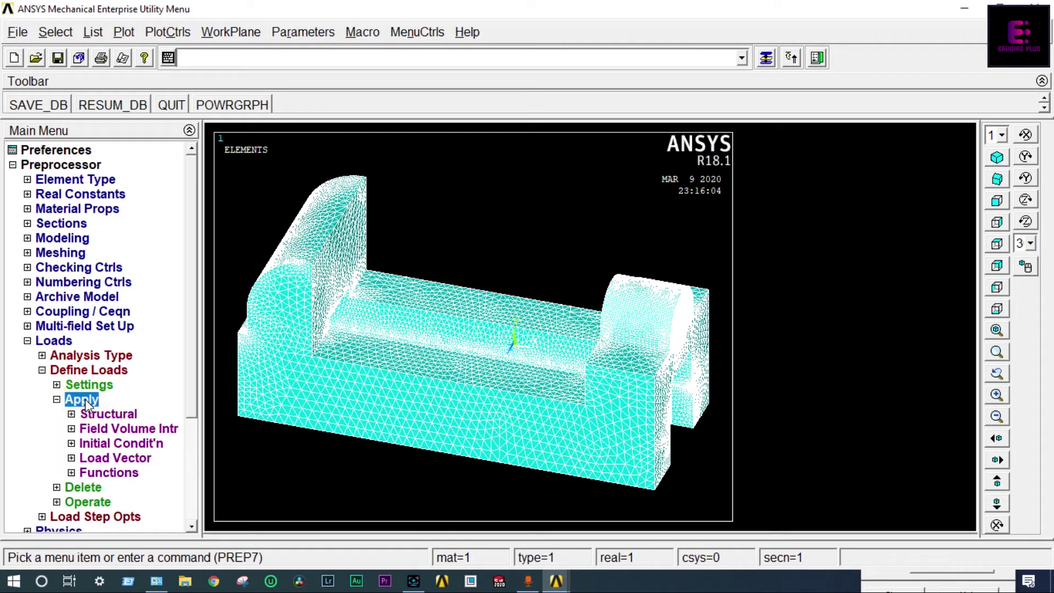
{"action": "left_click", "coordinate": [108, 413]}
{"action": "left_click", "coordinate": [131, 429]}
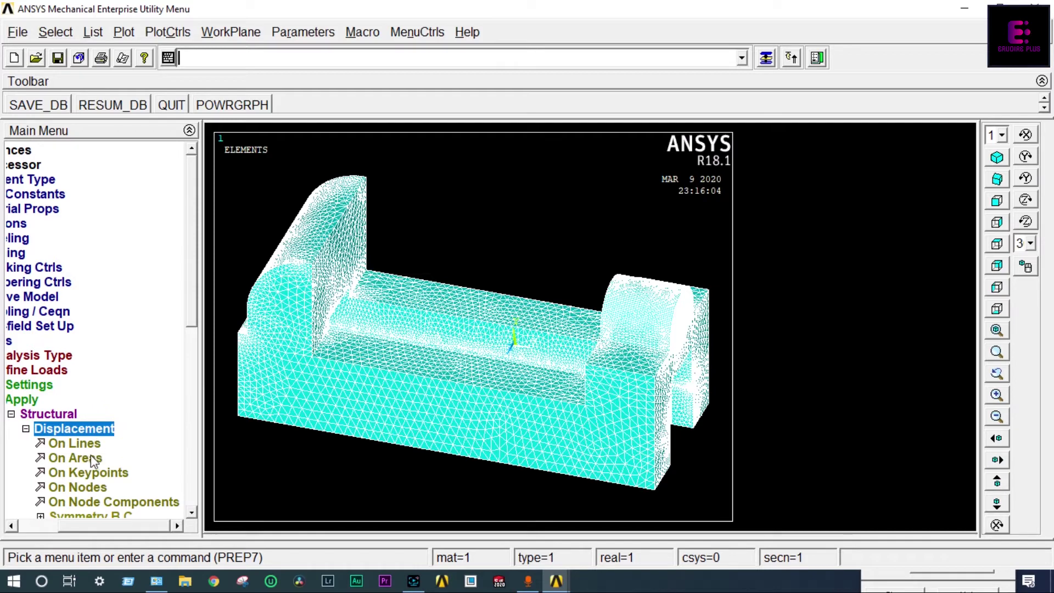
{"action": "left_click", "coordinate": [75, 458]}
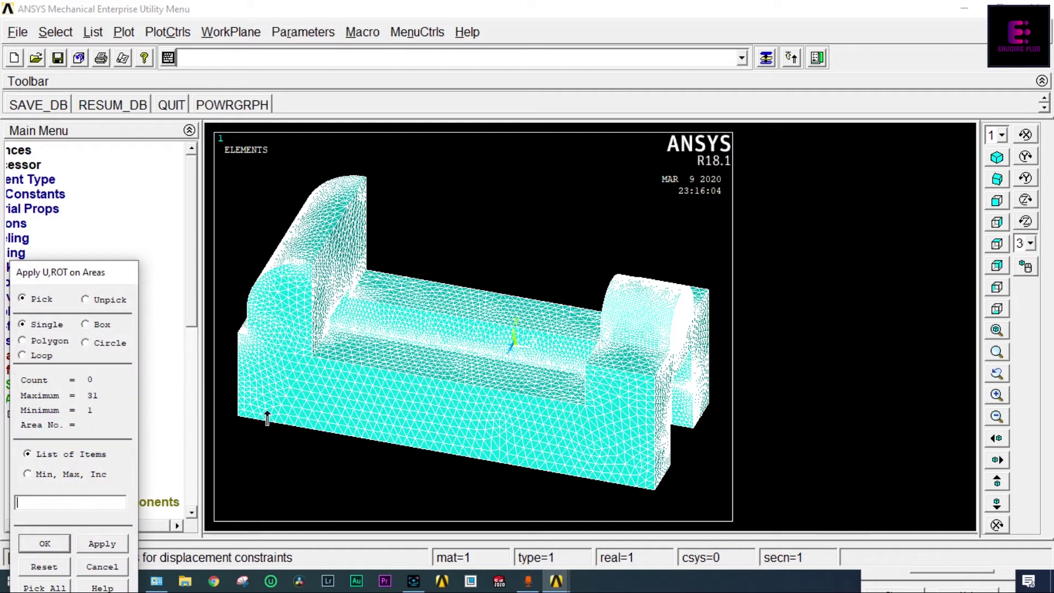
{"action": "left_click_drag", "start_coordinate": [122, 280], "coordinate": [122, 268]}
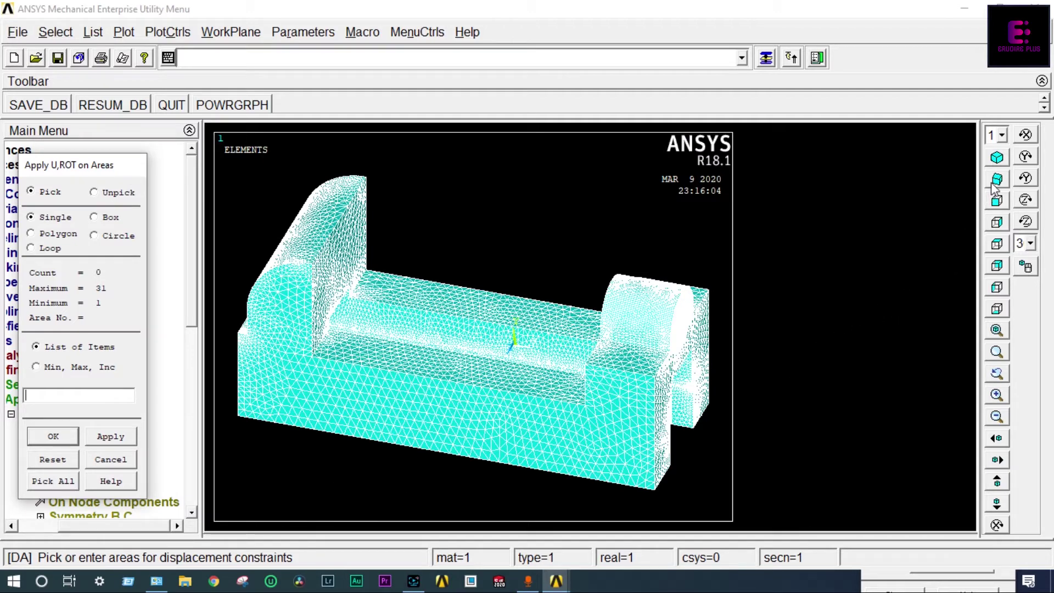
{"action": "left_click", "coordinate": [999, 310]}
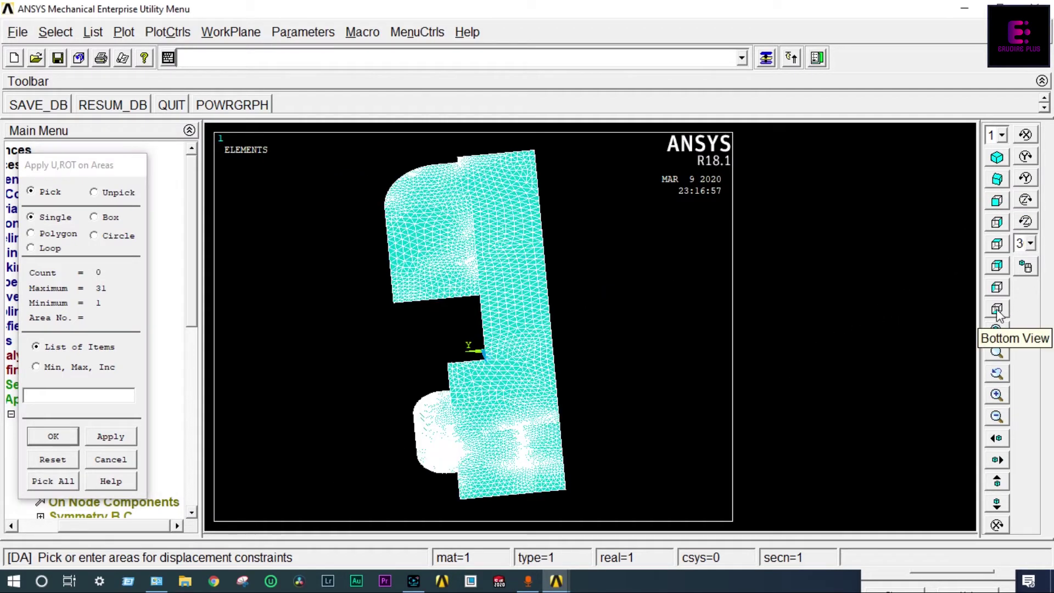
{"action": "left_click", "coordinate": [996, 308]}
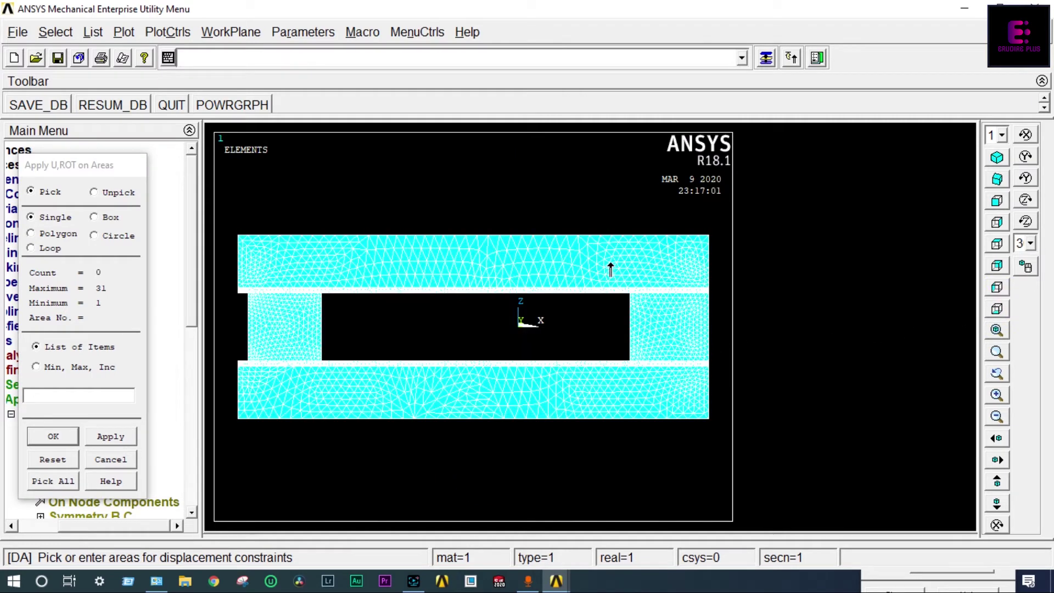
{"action": "left_click", "coordinate": [479, 251]}
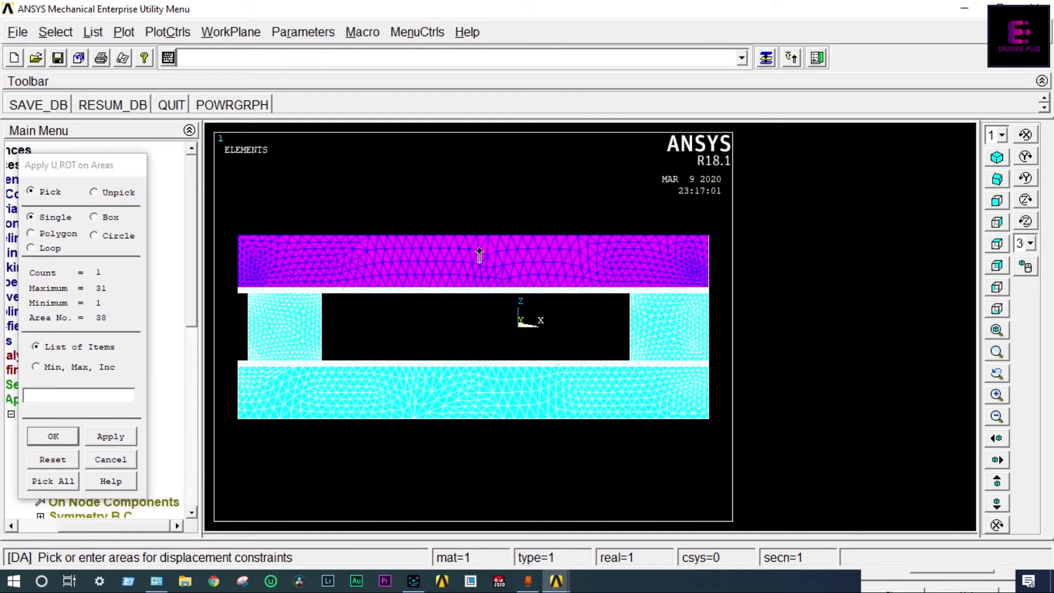
{"action": "left_click", "coordinate": [479, 406]}
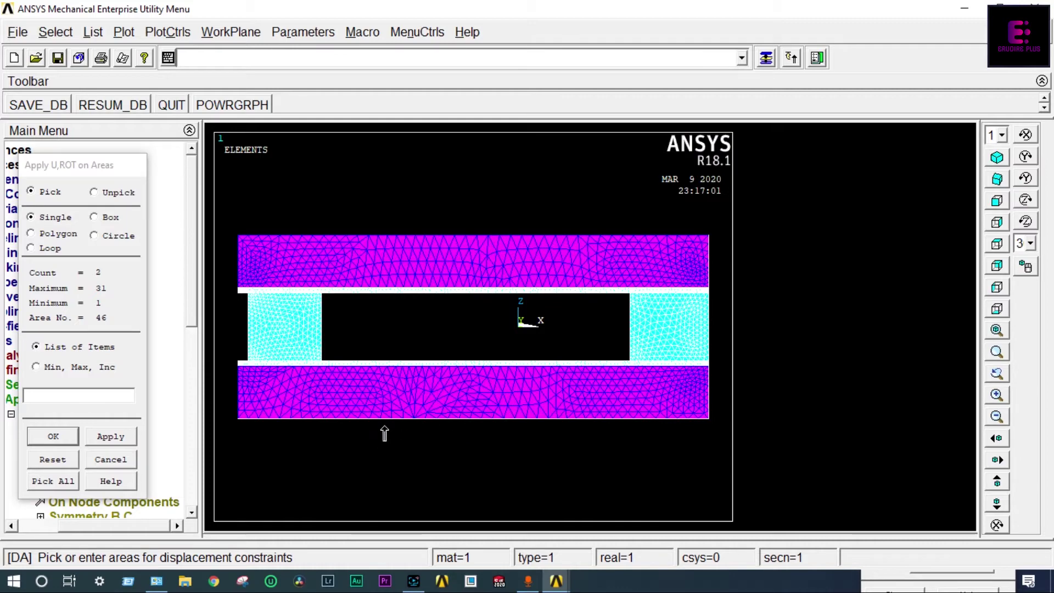
{"action": "left_click", "coordinate": [53, 436]}
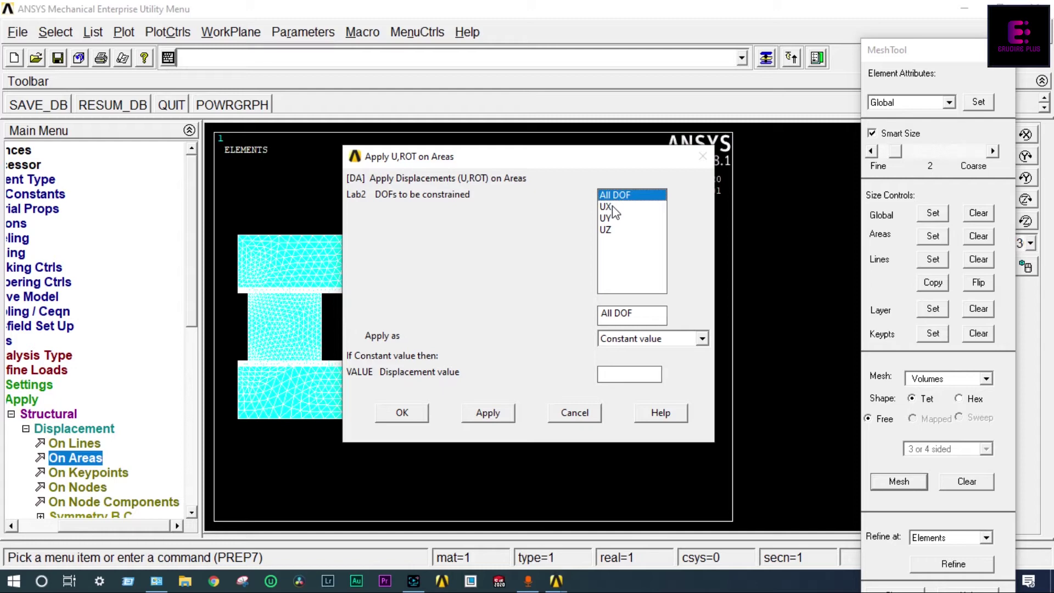
{"action": "left_click", "coordinate": [402, 413]}
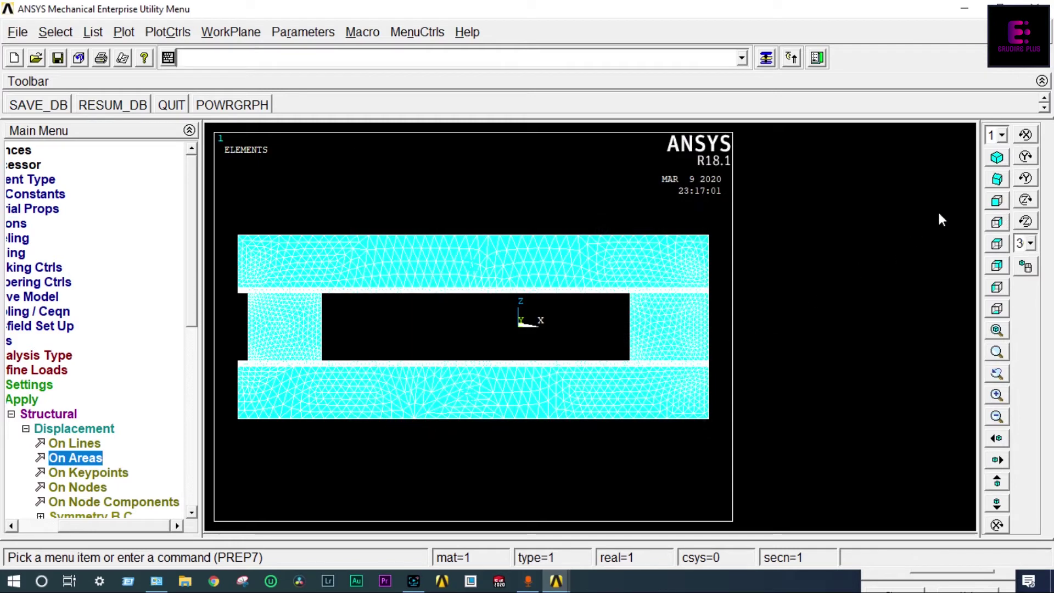
- Start a structural pressure load on areas with the part in isometric view
{"action": "left_click", "coordinate": [997, 158]}
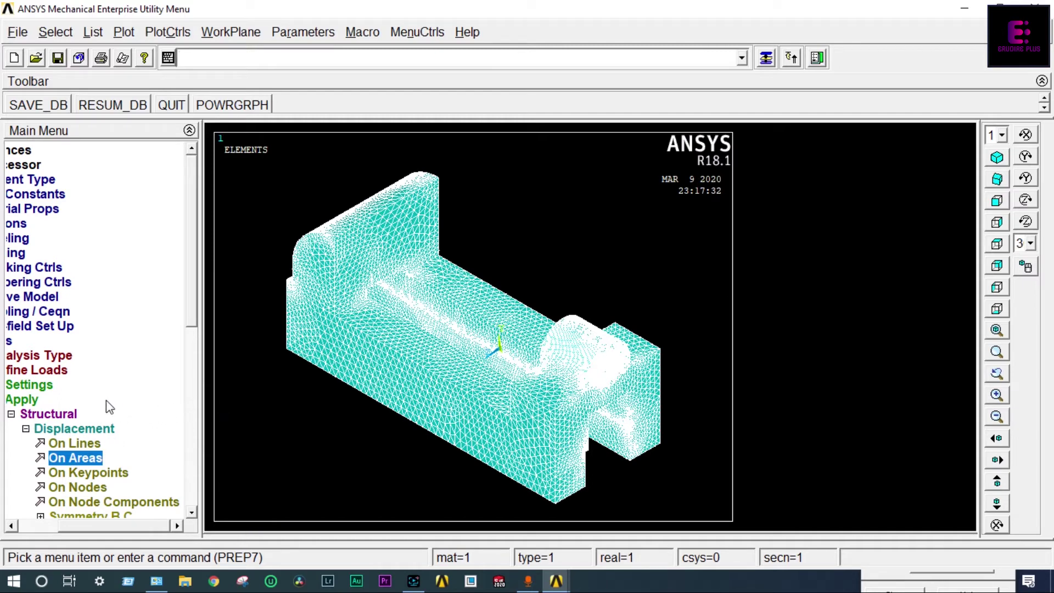
{"action": "left_click_drag", "start_coordinate": [196, 322], "coordinate": [198, 379]}
{"action": "left_click", "coordinate": [78, 446]}
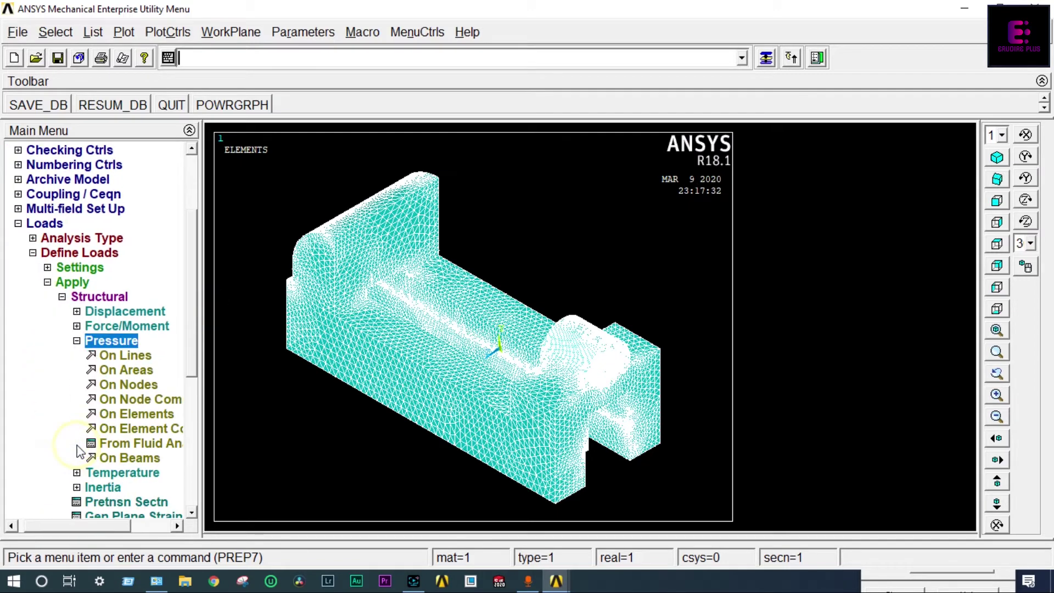
{"action": "left_click", "coordinate": [128, 370]}
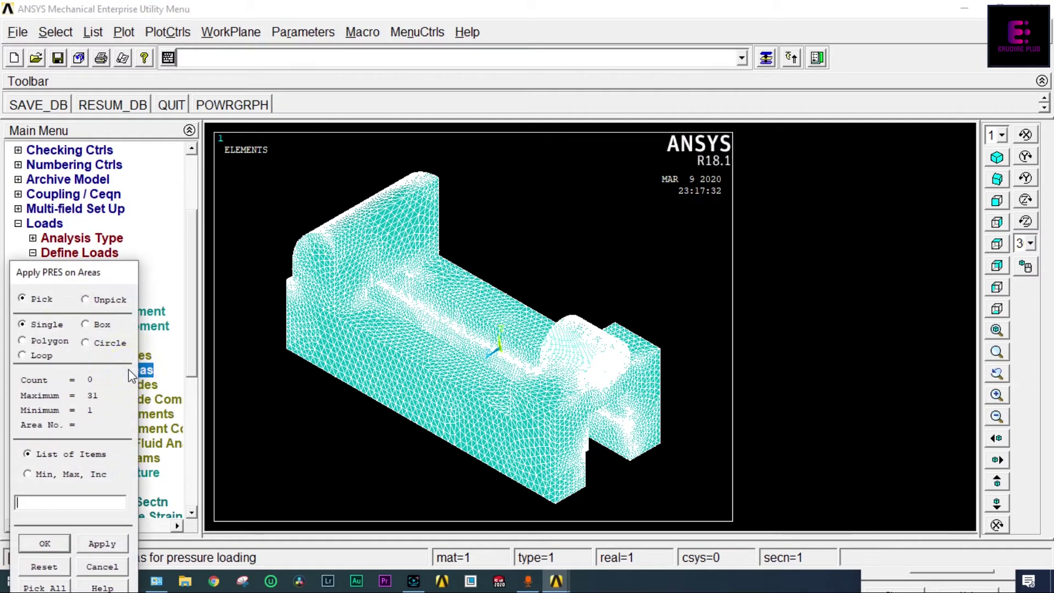
{"action": "left_click", "coordinate": [384, 238]}
{"action": "right_click", "coordinate": [383, 226]}
{"action": "left_click", "coordinate": [384, 227]}
{"action": "right_click", "coordinate": [376, 259]}
{"action": "left_click", "coordinate": [363, 270]}
{"action": "right_click", "coordinate": [377, 244]}
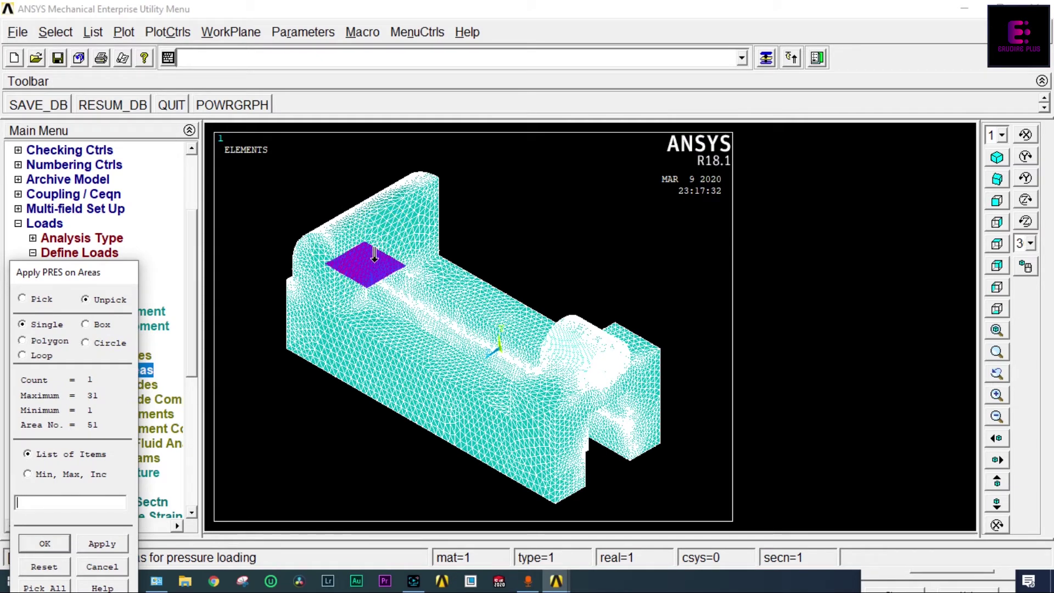
{"action": "left_click", "coordinate": [376, 245]}
{"action": "right_click", "coordinate": [513, 220]}
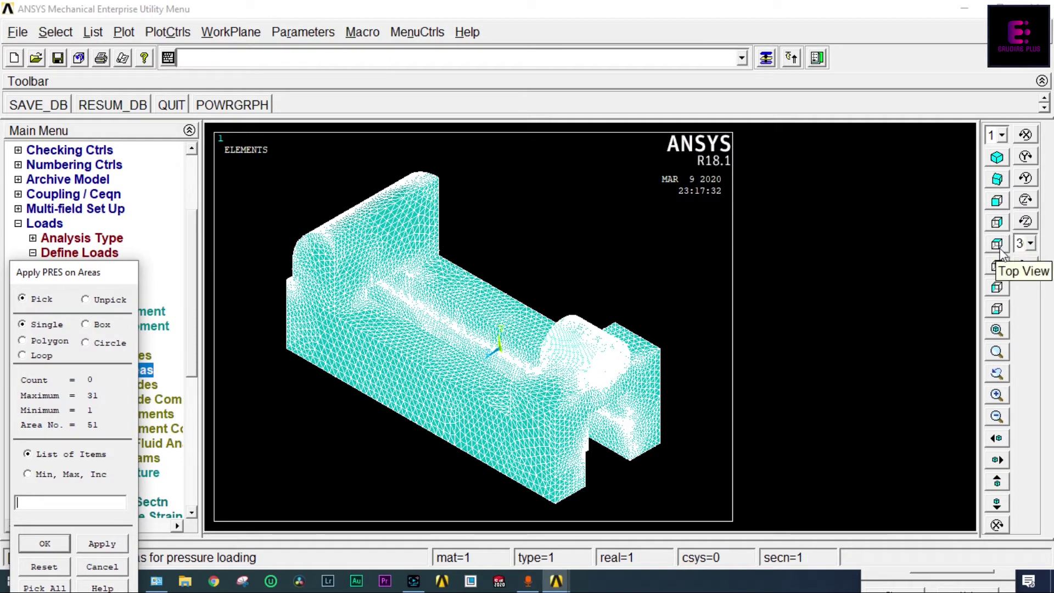
- Apply a constant pressure of 1000 to the inner flat face of the tall upright end wall
{"action": "left_click", "coordinate": [997, 287]}
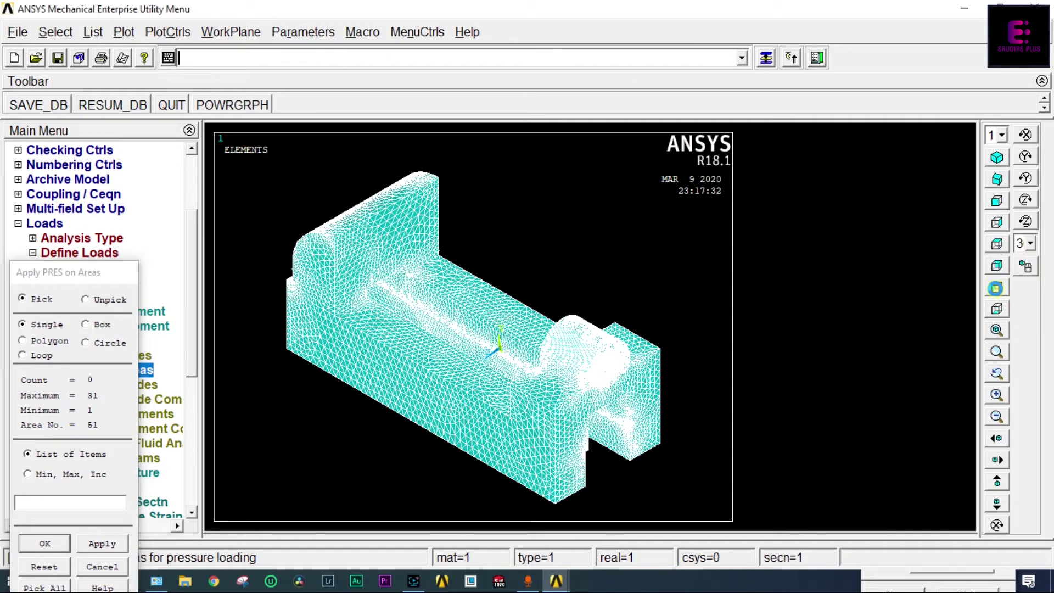
{"action": "left_click", "coordinate": [996, 179]}
{"action": "left_click", "coordinate": [997, 157]}
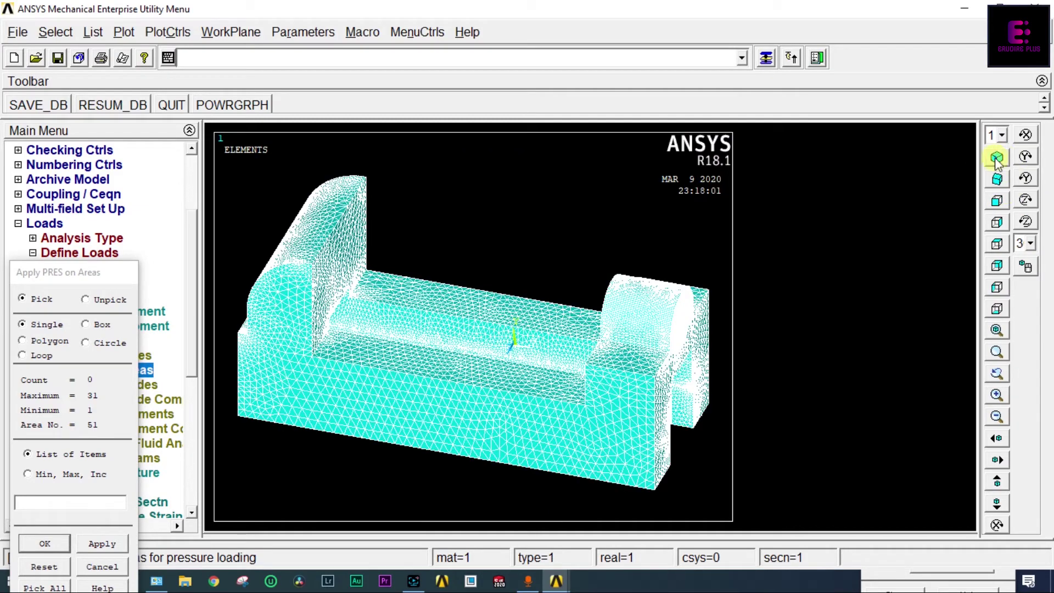
{"action": "left_click", "coordinate": [400, 228]}
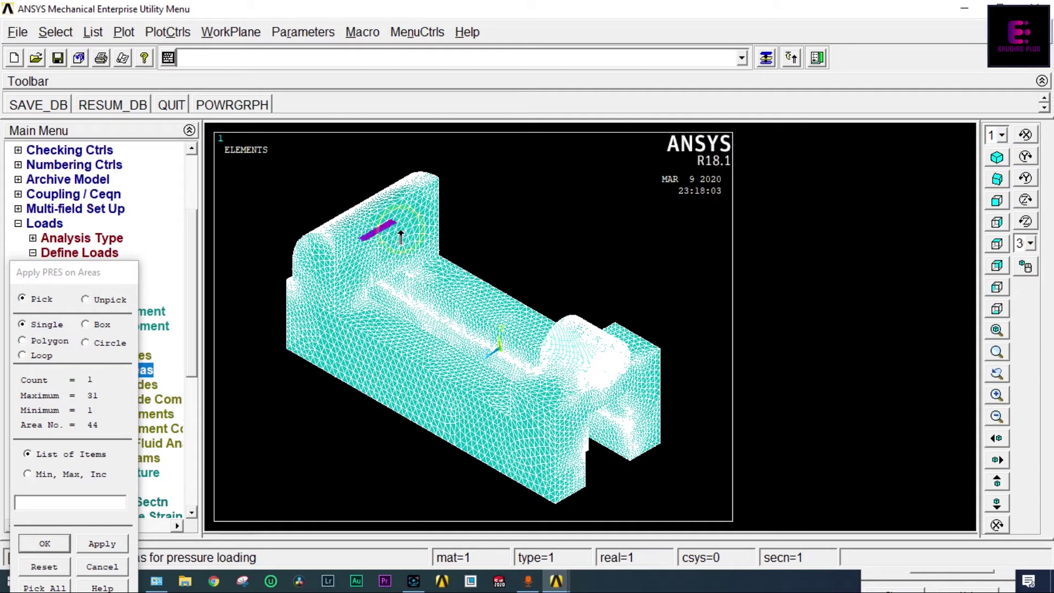
{"action": "left_click", "coordinate": [401, 227]}
{"action": "right_click", "coordinate": [401, 220]}
{"action": "left_click", "coordinate": [391, 227]}
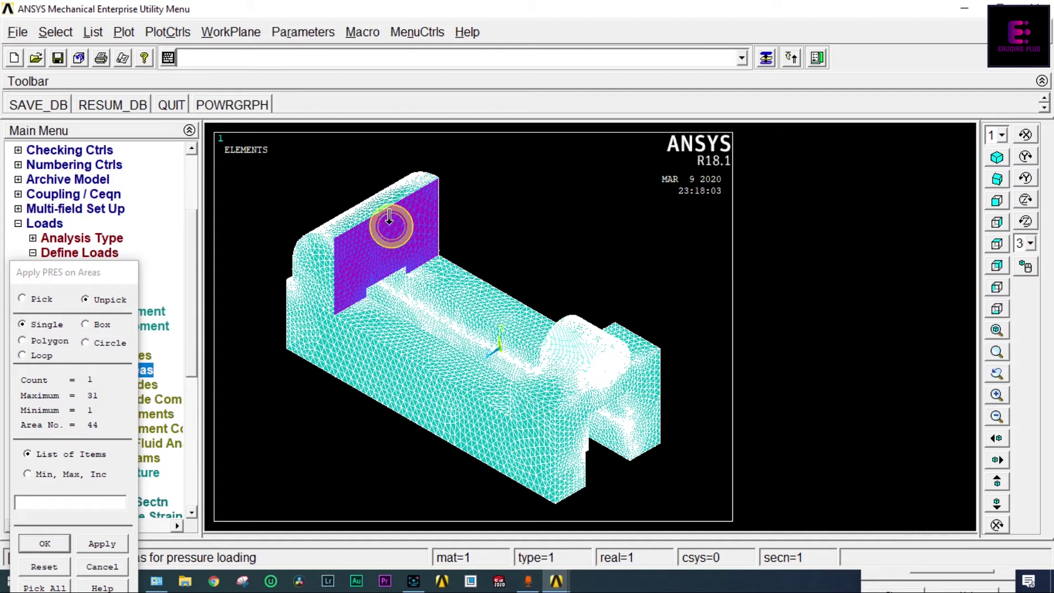
{"action": "right_click", "coordinate": [526, 211]}
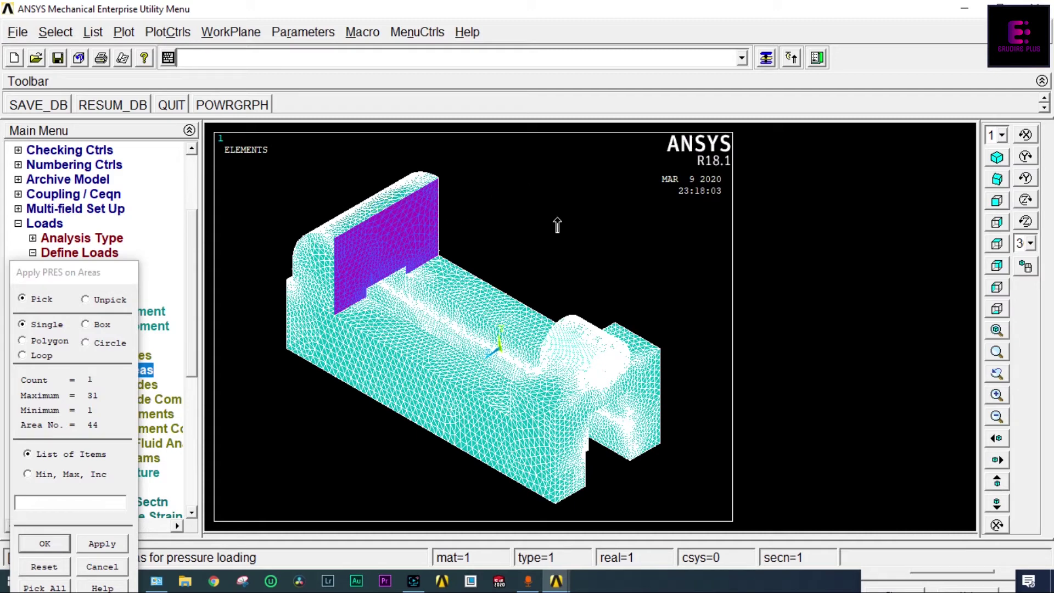
{"action": "left_click_drag", "start_coordinate": [118, 274], "coordinate": [134, 187]}
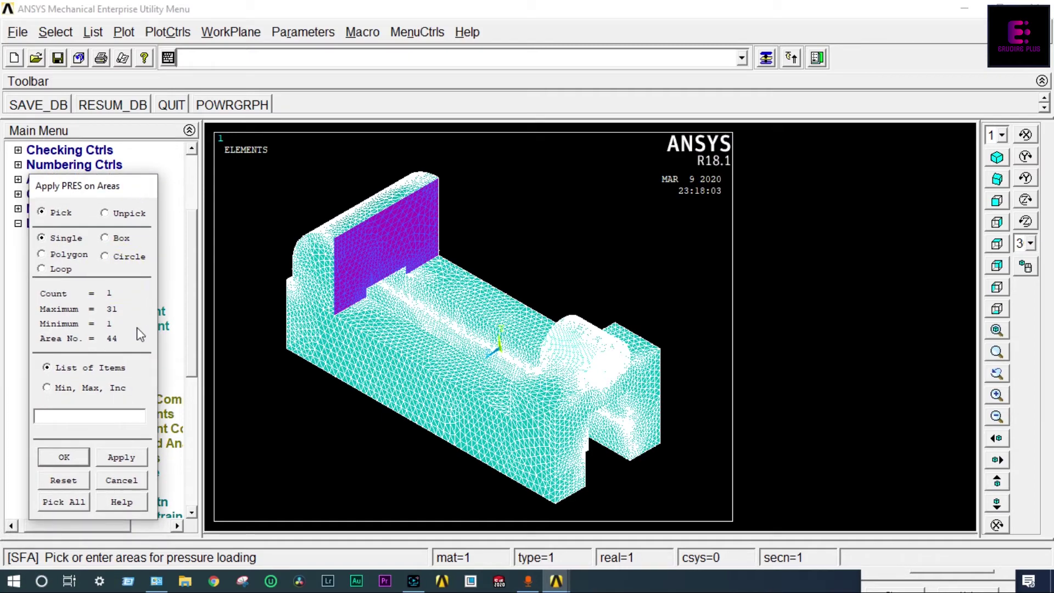
{"action": "left_click", "coordinate": [64, 458]}
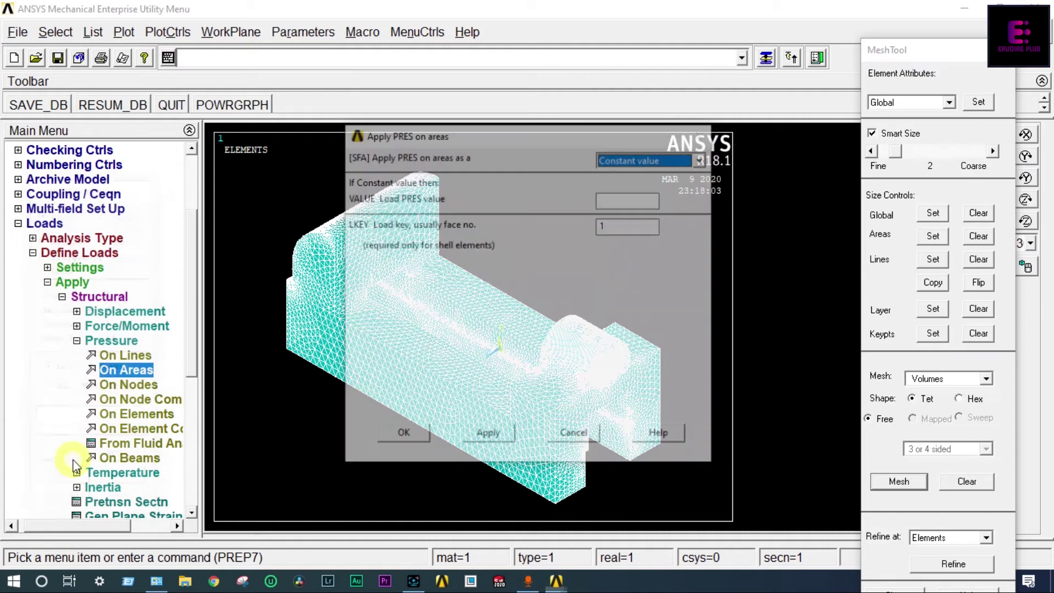
{"action": "left_click", "coordinate": [615, 200]}
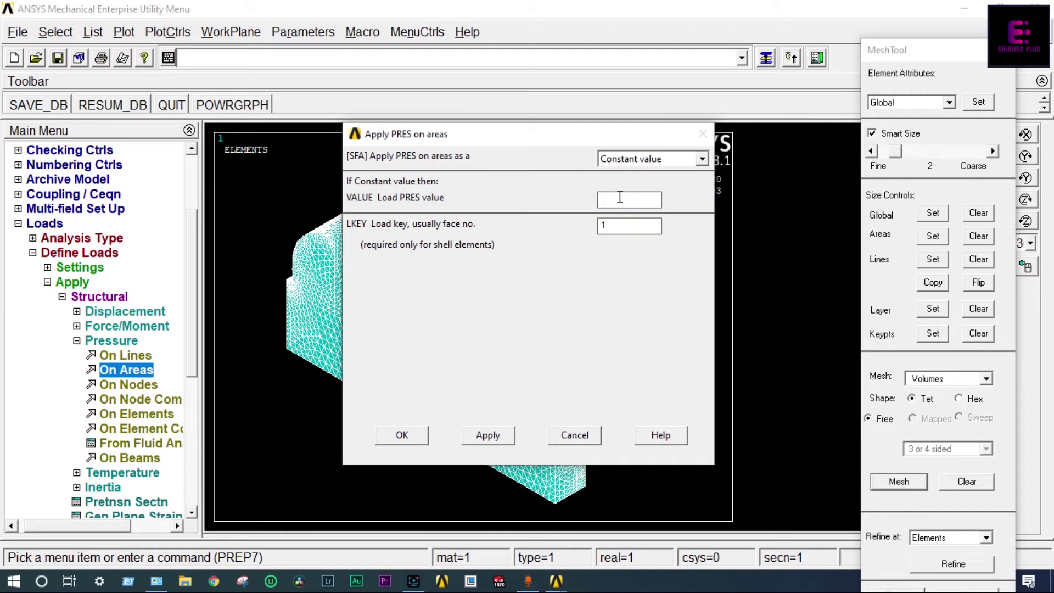
{"action": "type", "text": "1000"}
{"action": "left_click", "coordinate": [406, 437]}
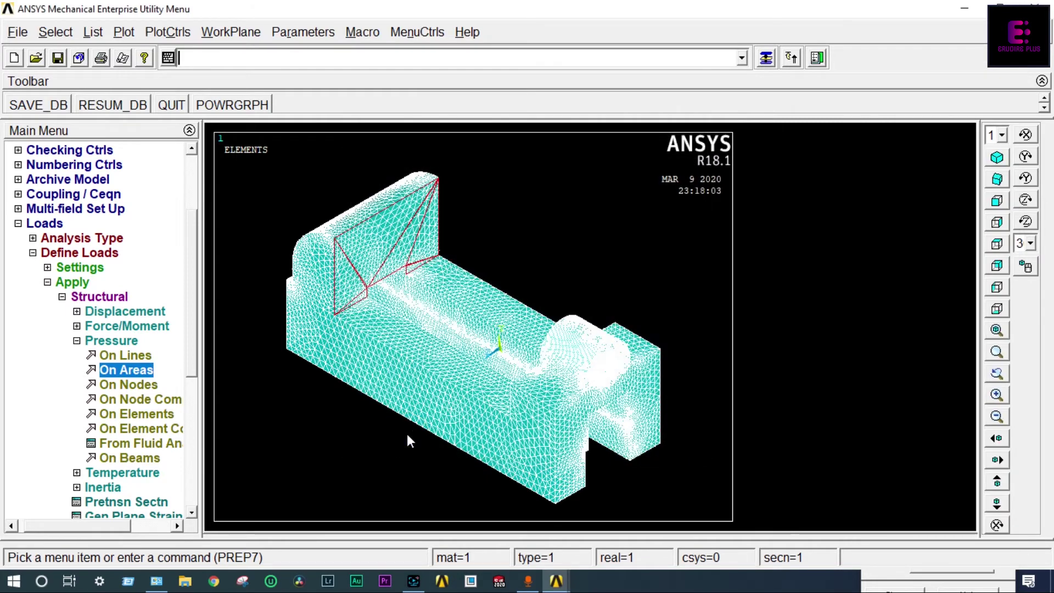
- Solve the current load step
{"action": "left_click_drag", "start_coordinate": [193, 363], "coordinate": [193, 461]}
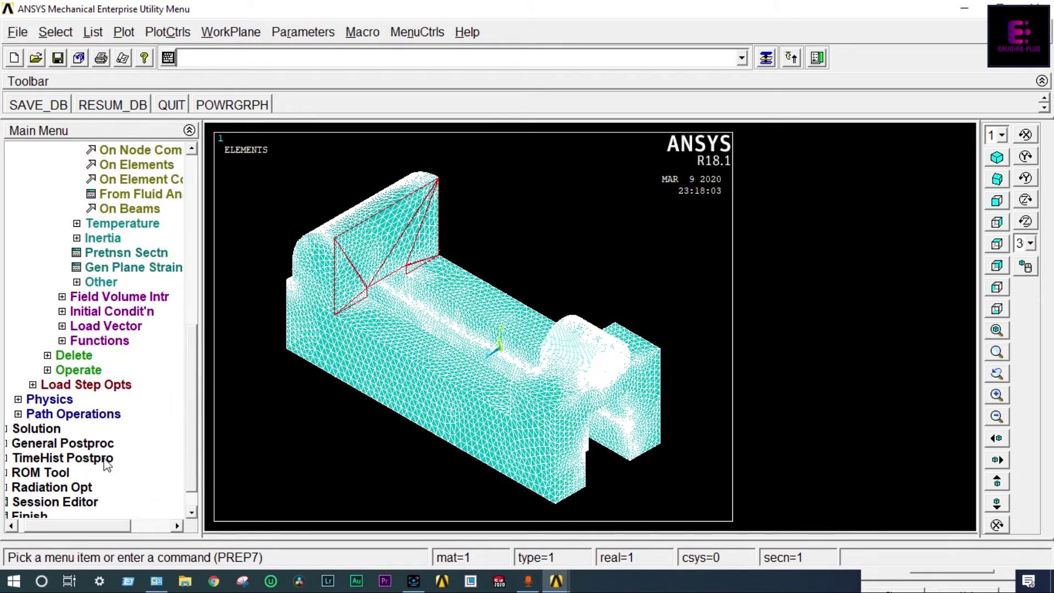
{"action": "left_click", "coordinate": [50, 428]}
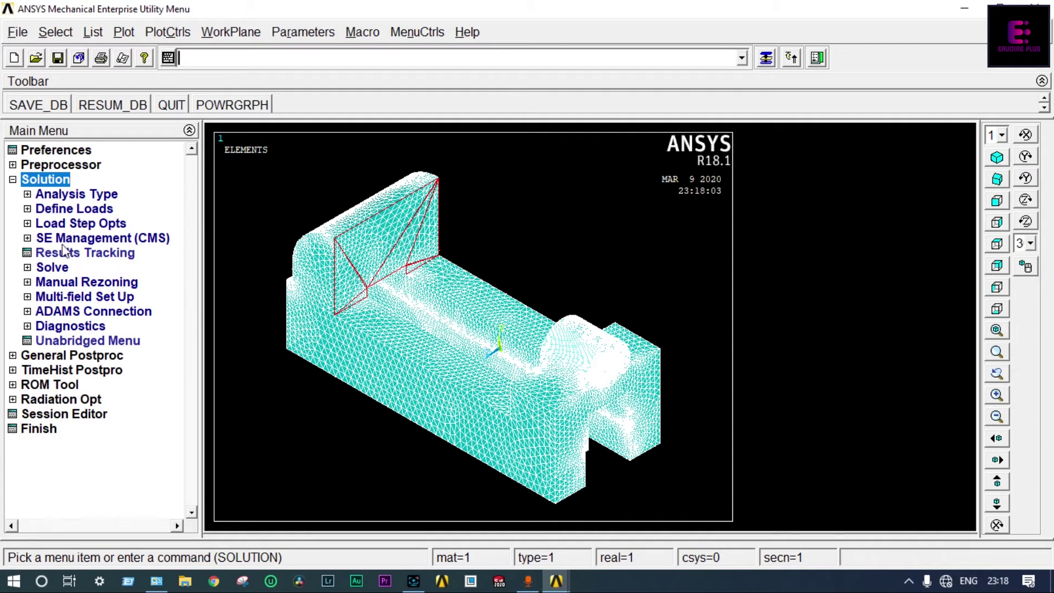
{"action": "left_click", "coordinate": [60, 267]}
{"action": "left_click", "coordinate": [72, 281]}
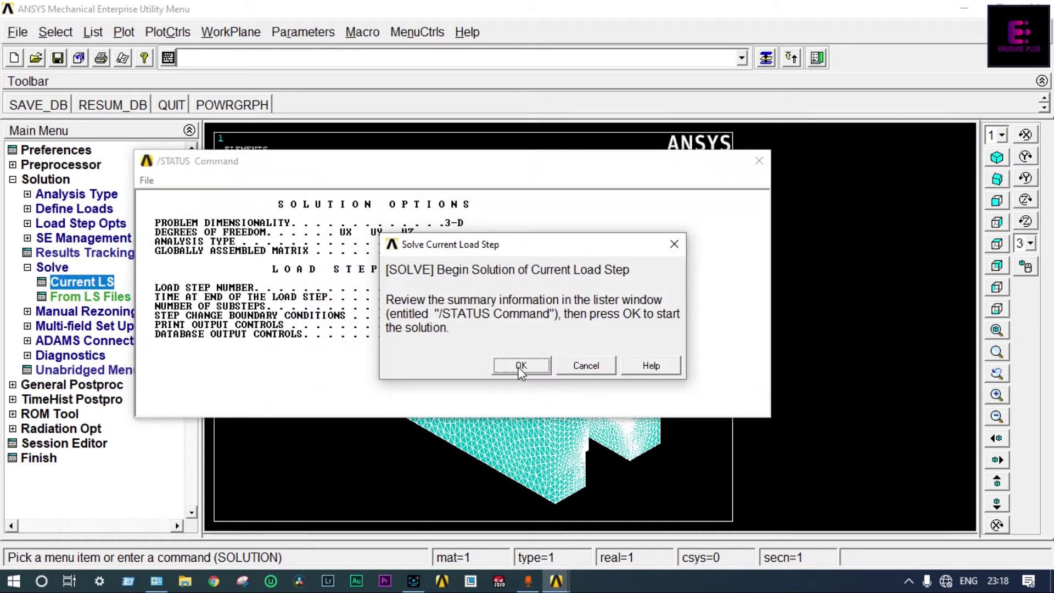
{"action": "left_click", "coordinate": [521, 365]}
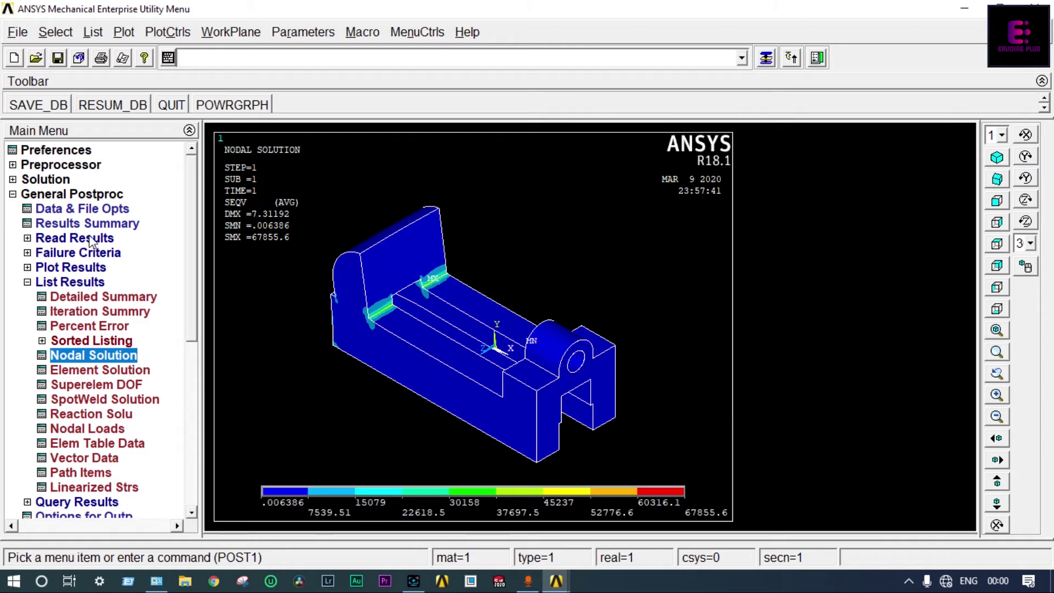
- Plot the deformed shape together with the undeformed shape and inspect it from the front and at an angle
{"action": "left_click", "coordinate": [94, 194]}
{"action": "left_click", "coordinate": [95, 193]}
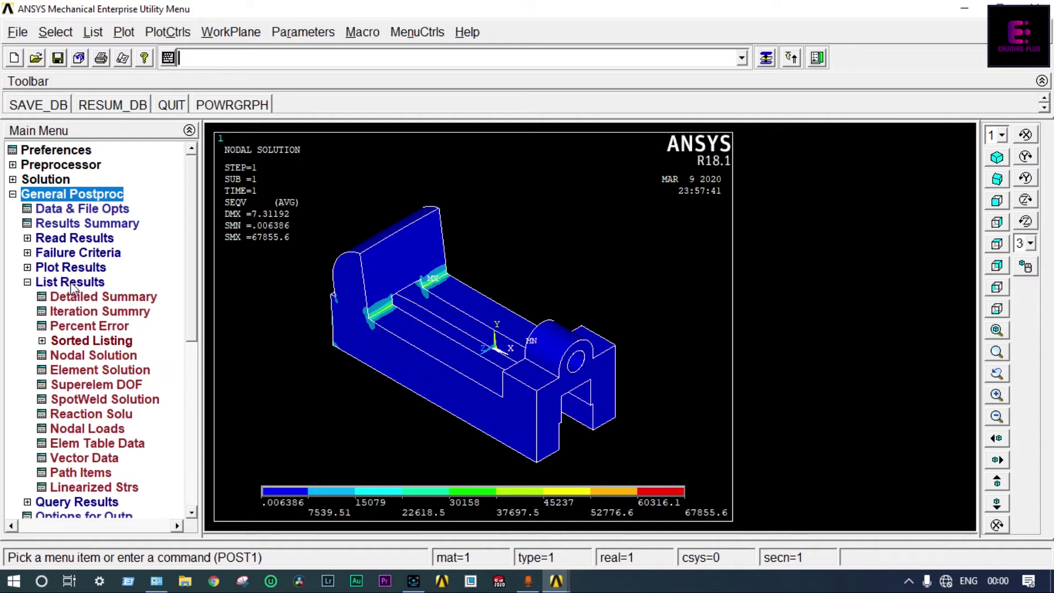
{"action": "left_click", "coordinate": [71, 267]}
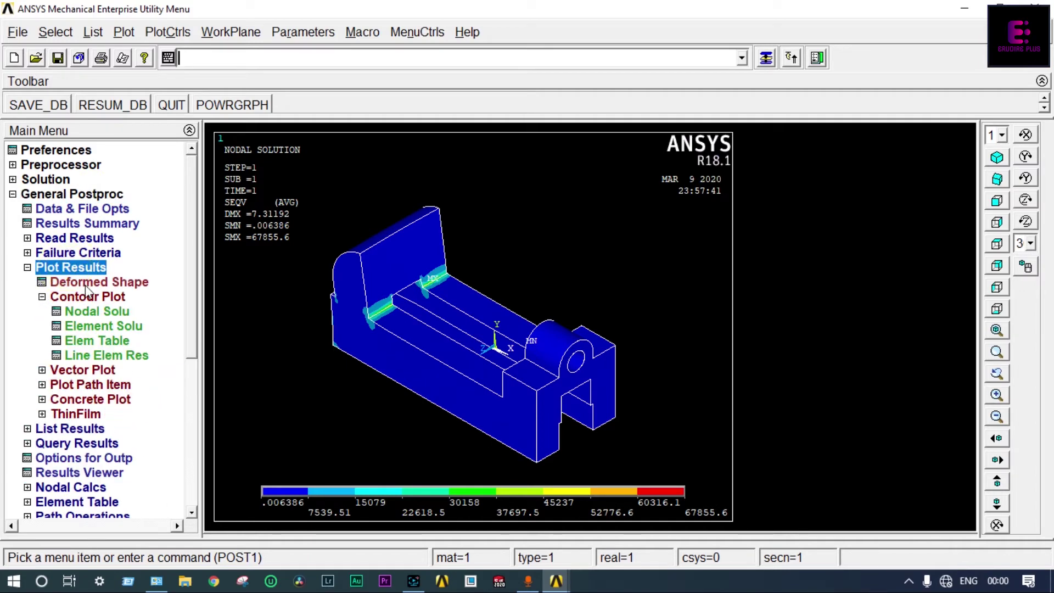
{"action": "left_click", "coordinate": [87, 283]}
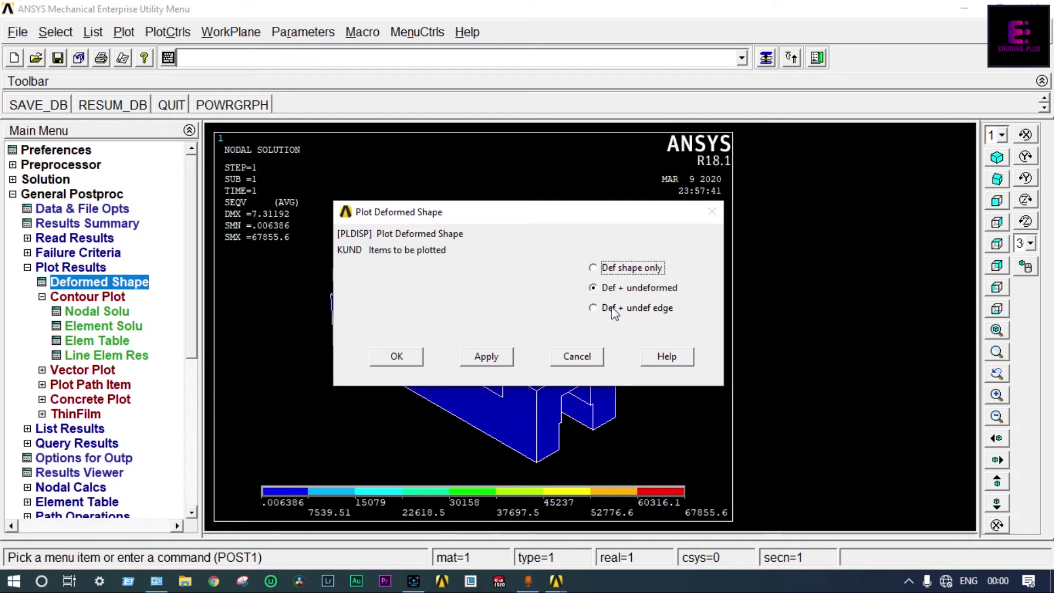
{"action": "left_click", "coordinate": [398, 356]}
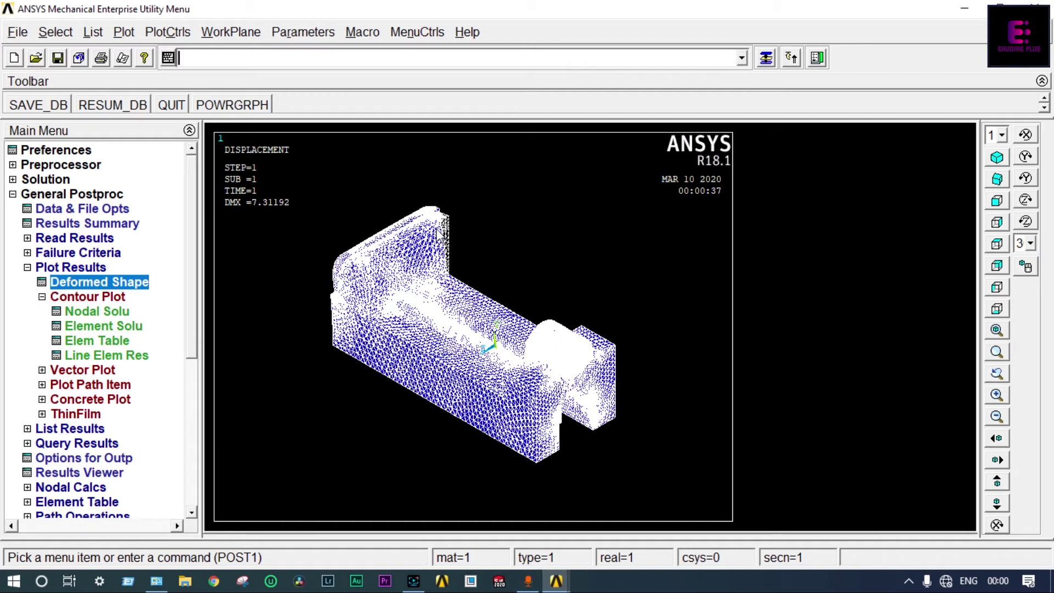
{"action": "left_click", "coordinate": [997, 200]}
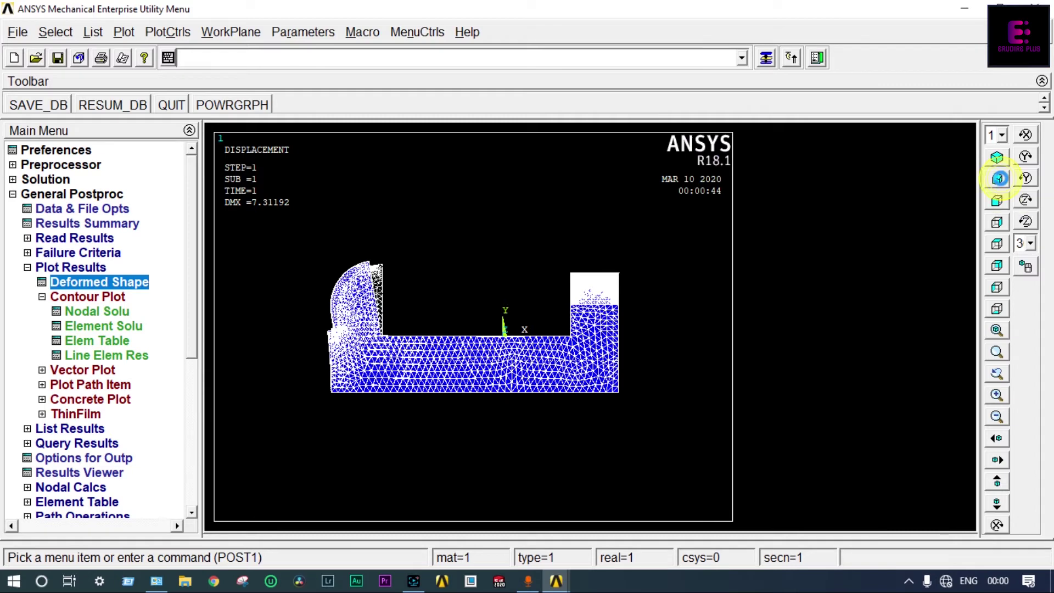
{"action": "left_click", "coordinate": [380, 355]}
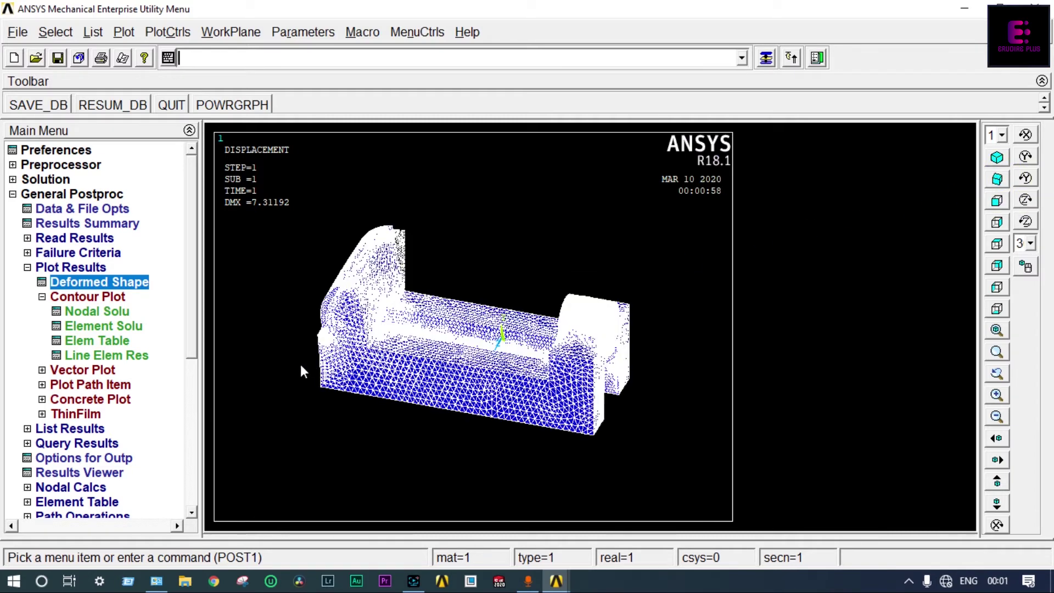
- Plot the nodal solution contour of the displacement vector sum on the deformed shape only
{"action": "left_click", "coordinate": [104, 311]}
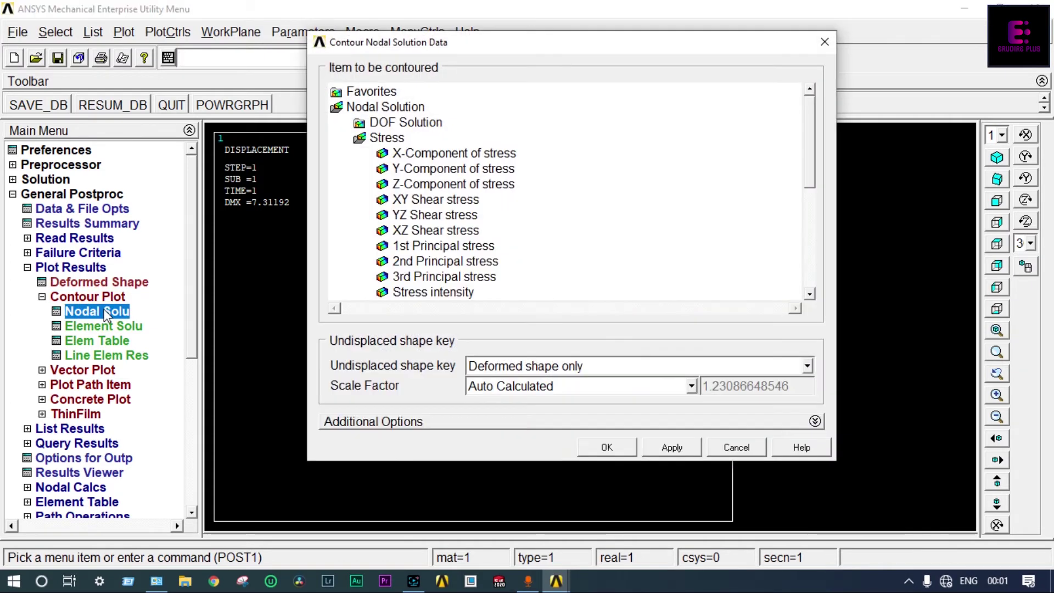
{"action": "left_click", "coordinate": [416, 121]}
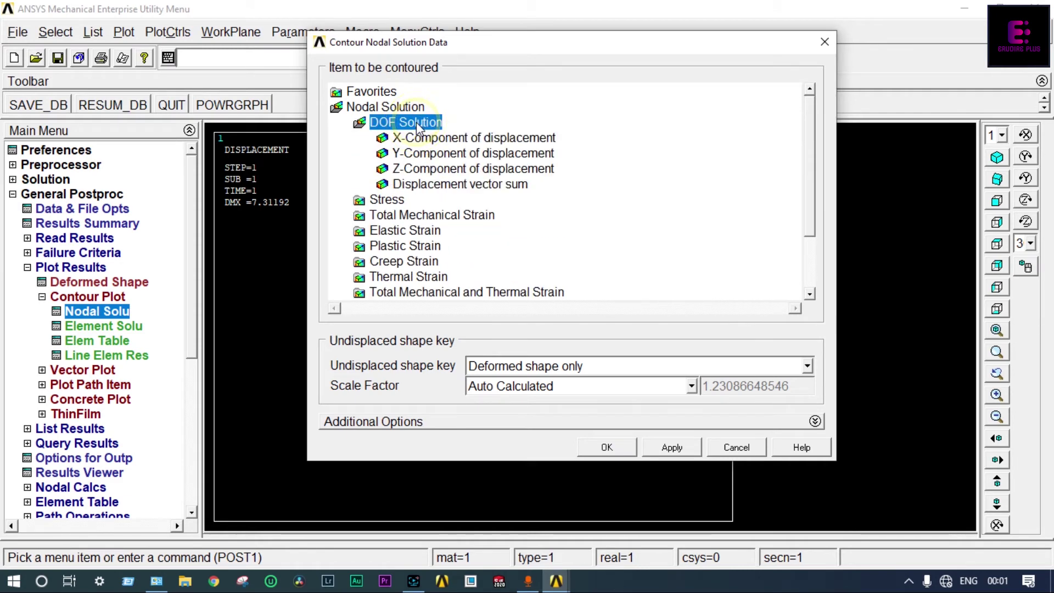
{"action": "left_click", "coordinate": [434, 184]}
{"action": "left_click", "coordinate": [621, 446]}
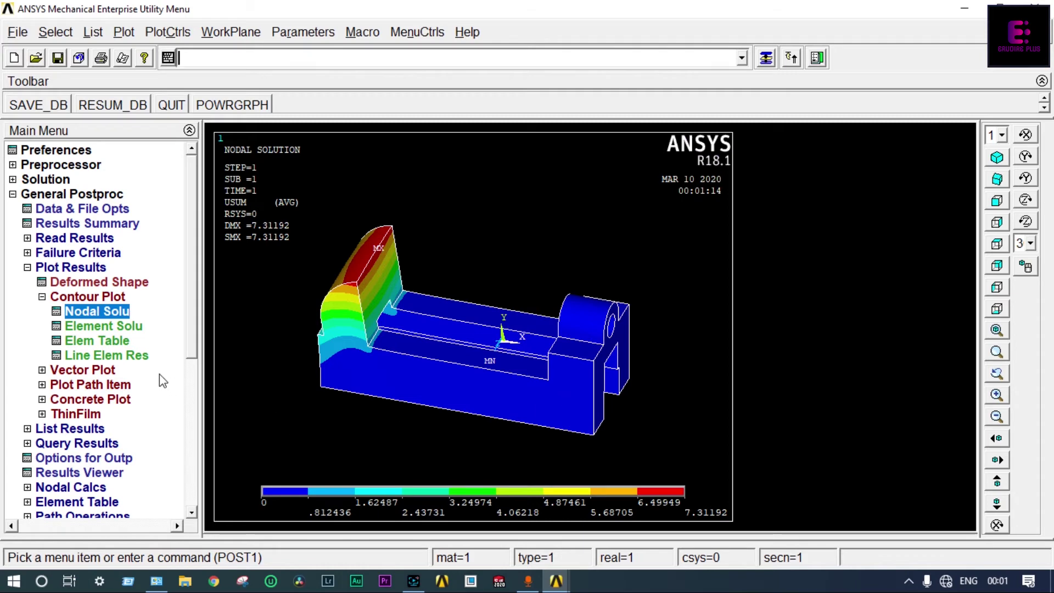
- Plot the nodal solution contour of the von Mises stress on the deformed shape only
{"action": "left_click", "coordinate": [108, 310]}
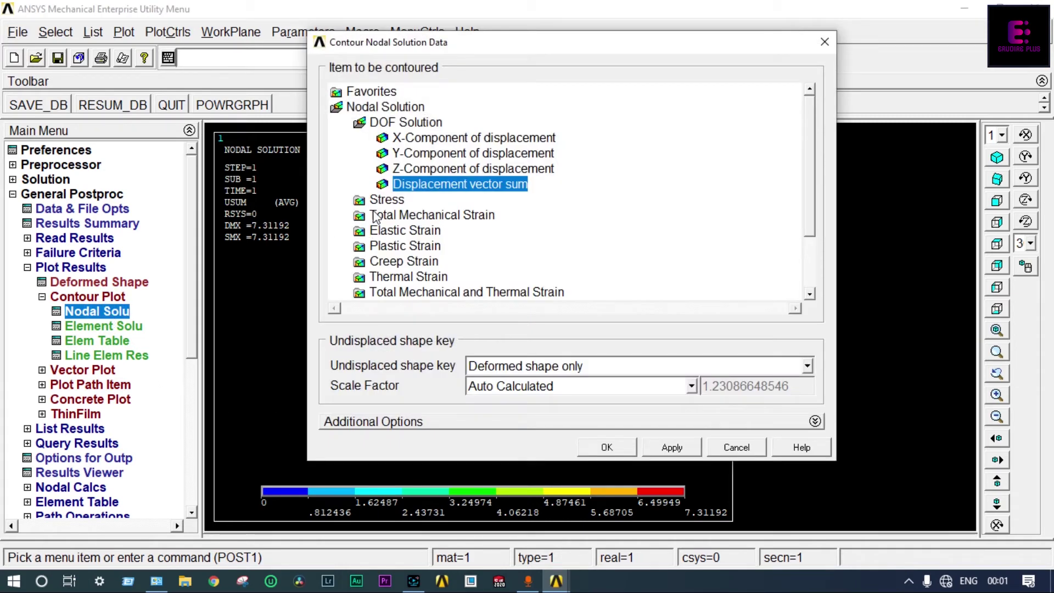
{"action": "left_click", "coordinate": [384, 200]}
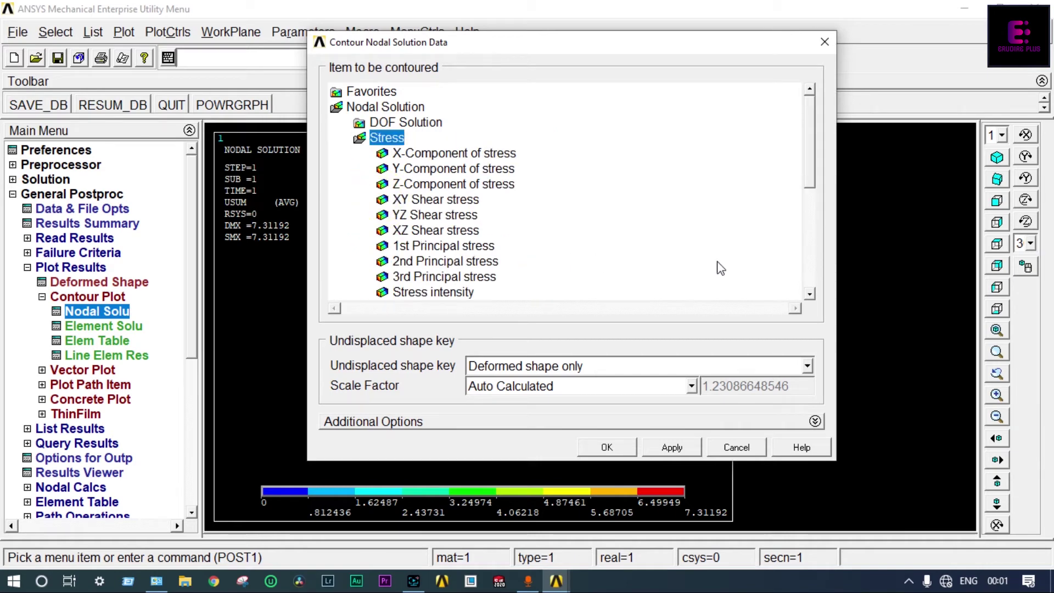
{"action": "left_click", "coordinate": [809, 294]}
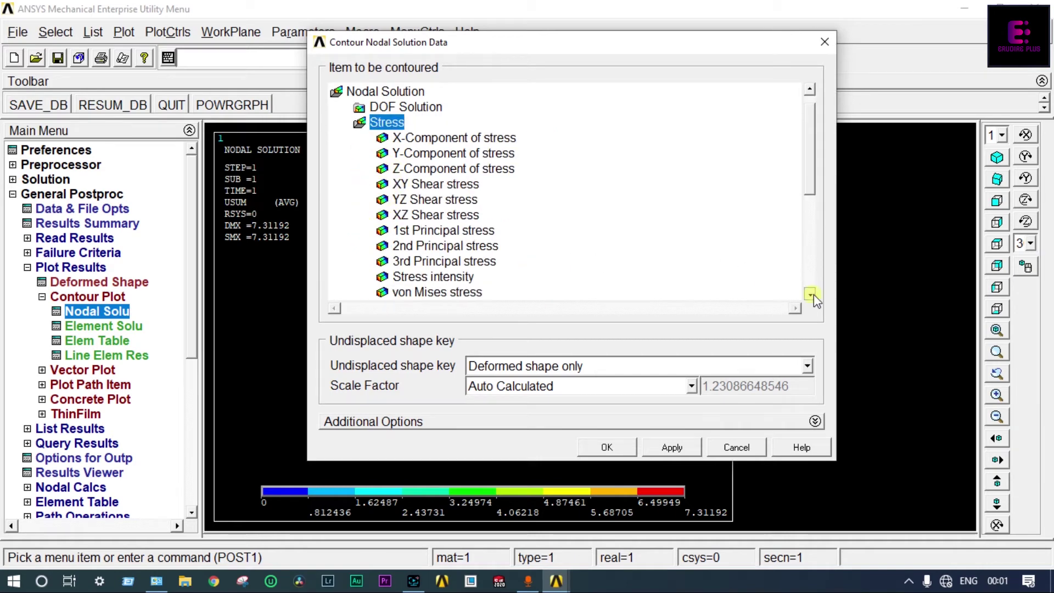
{"action": "left_click", "coordinate": [471, 294]}
{"action": "left_click", "coordinate": [604, 449]}
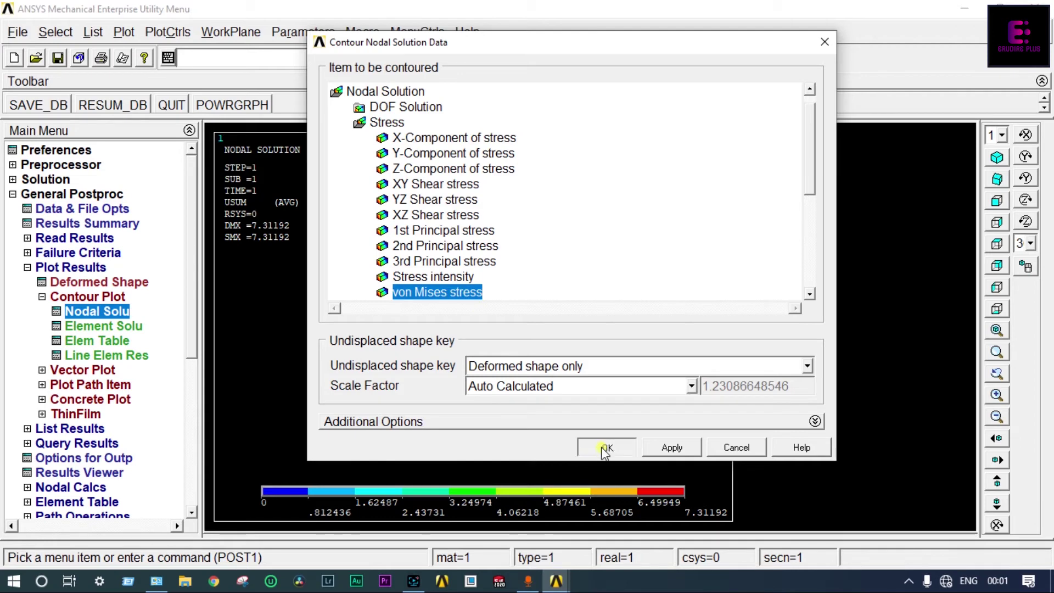
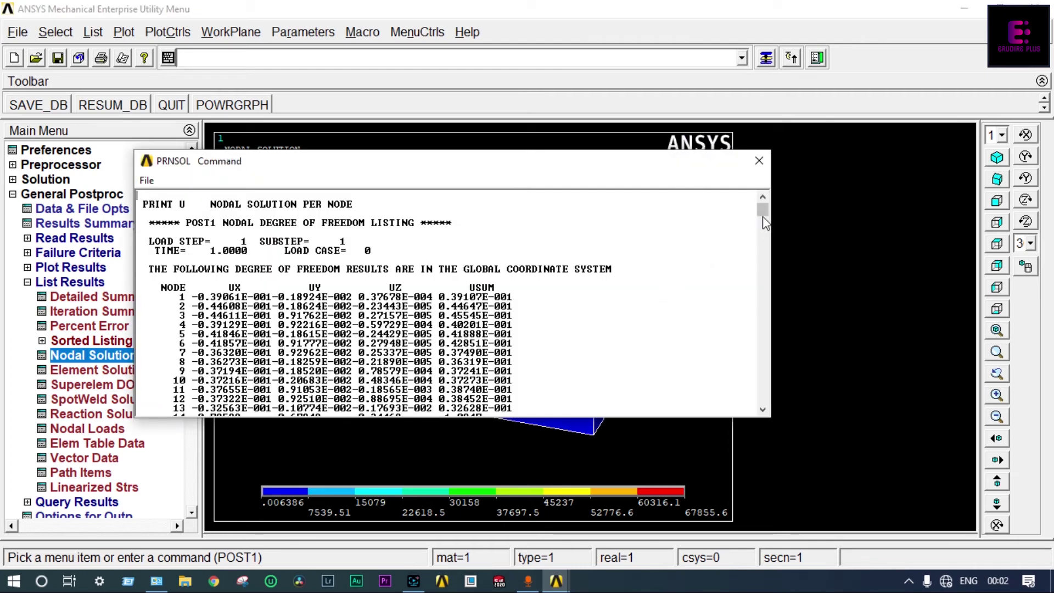
- Check the maximum absolute values at the end of the nodal displacement listing and close the listing
{"action": "left_click_drag", "start_coordinate": [762, 212], "coordinate": [781, 411]}
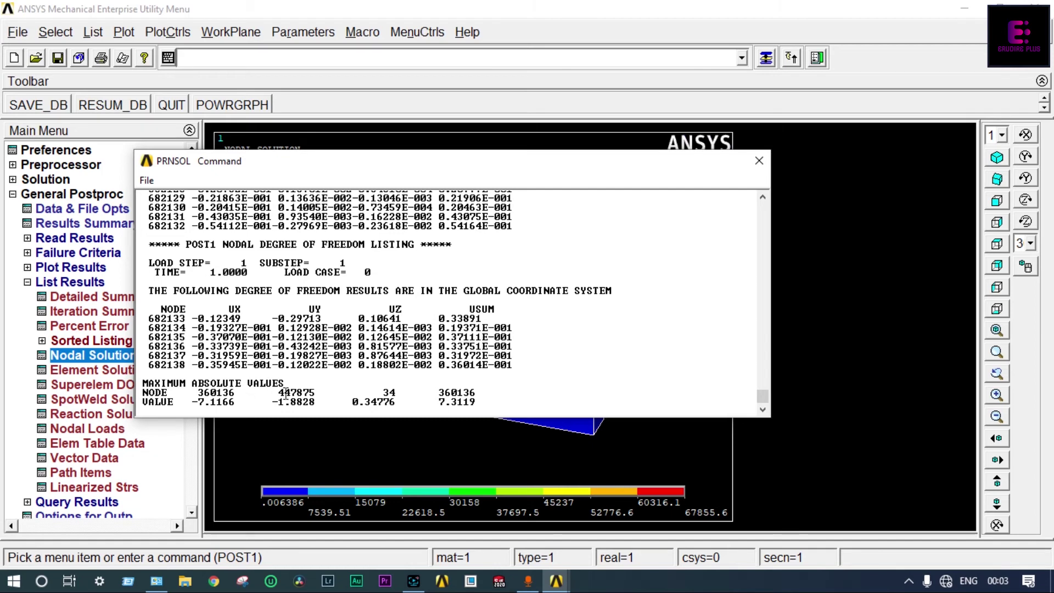
{"action": "left_click", "coordinate": [759, 161]}
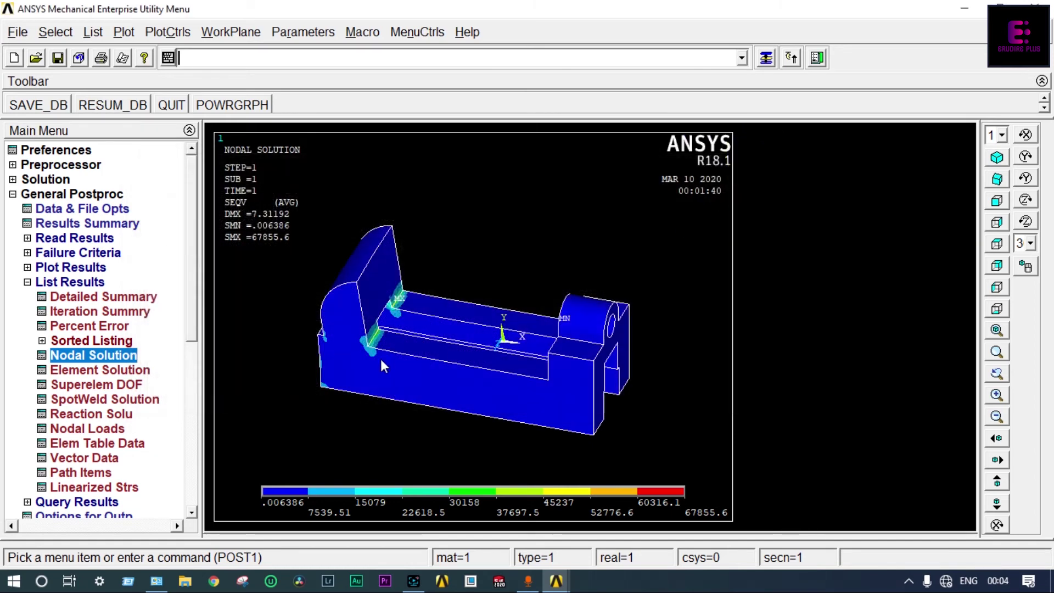
- List the nodal von Mises stress results, check the minimum and maximum values at the end, and close the listing
{"action": "left_click", "coordinate": [132, 357]}
{"action": "left_click", "coordinate": [413, 302]}
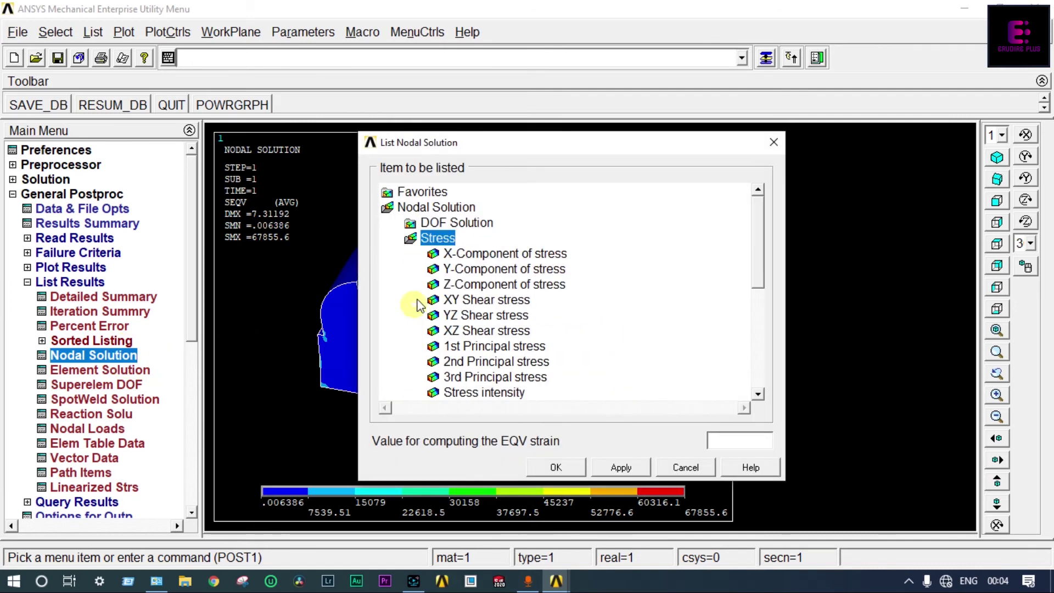
{"action": "left_click", "coordinate": [758, 395]}
{"action": "left_click", "coordinate": [521, 391]}
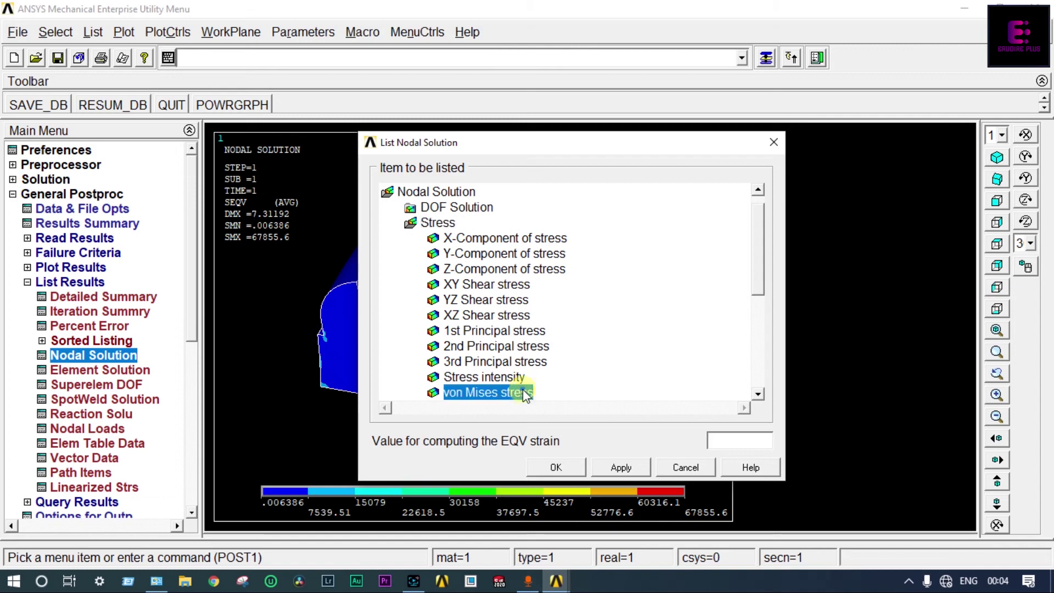
{"action": "left_click", "coordinate": [556, 469]}
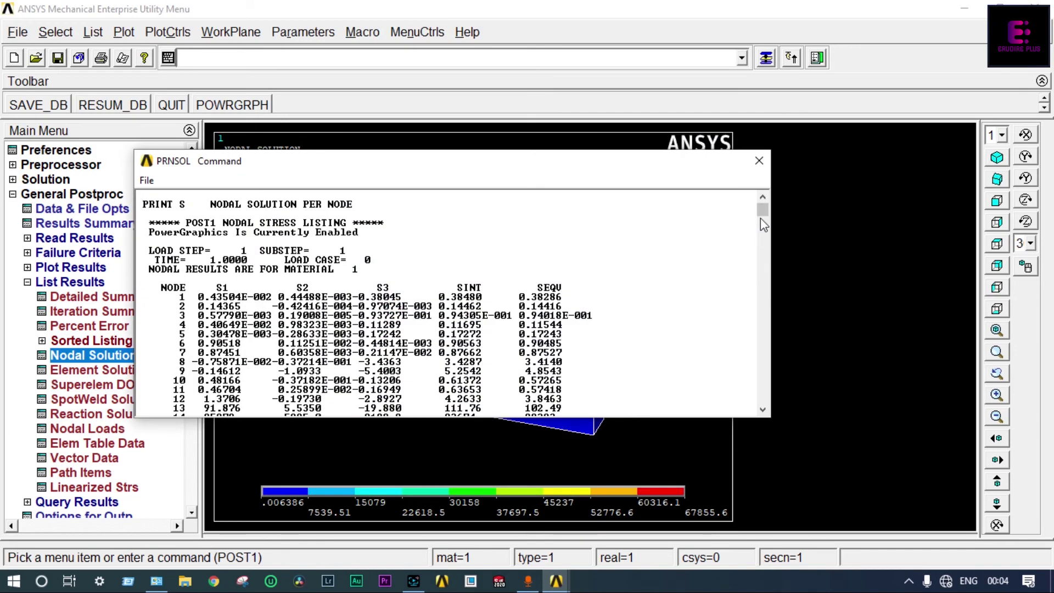
{"action": "left_click_drag", "start_coordinate": [761, 218], "coordinate": [767, 411]}
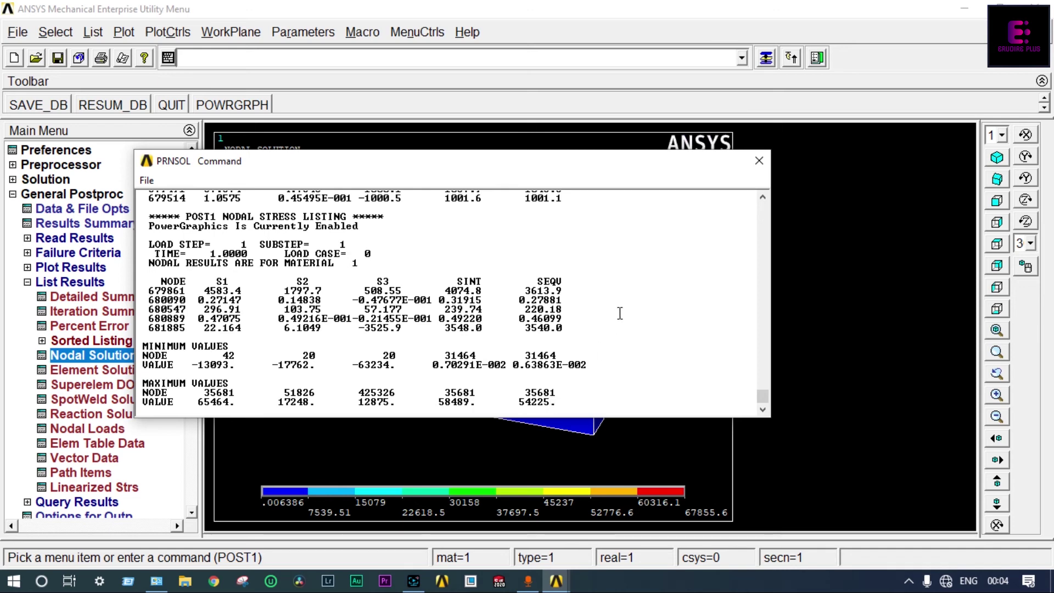
{"action": "left_click", "coordinate": [755, 160]}
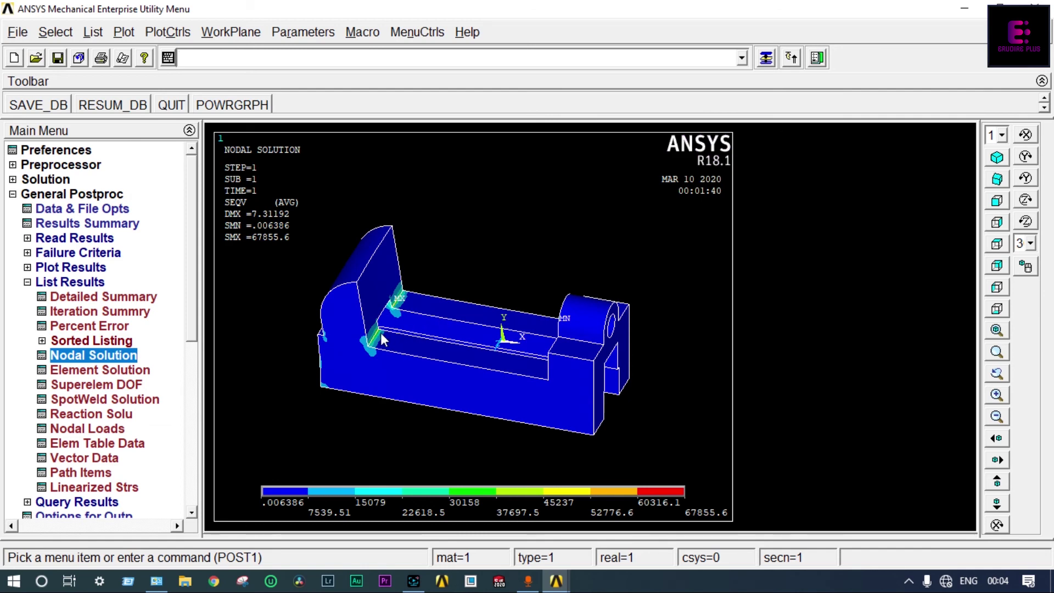